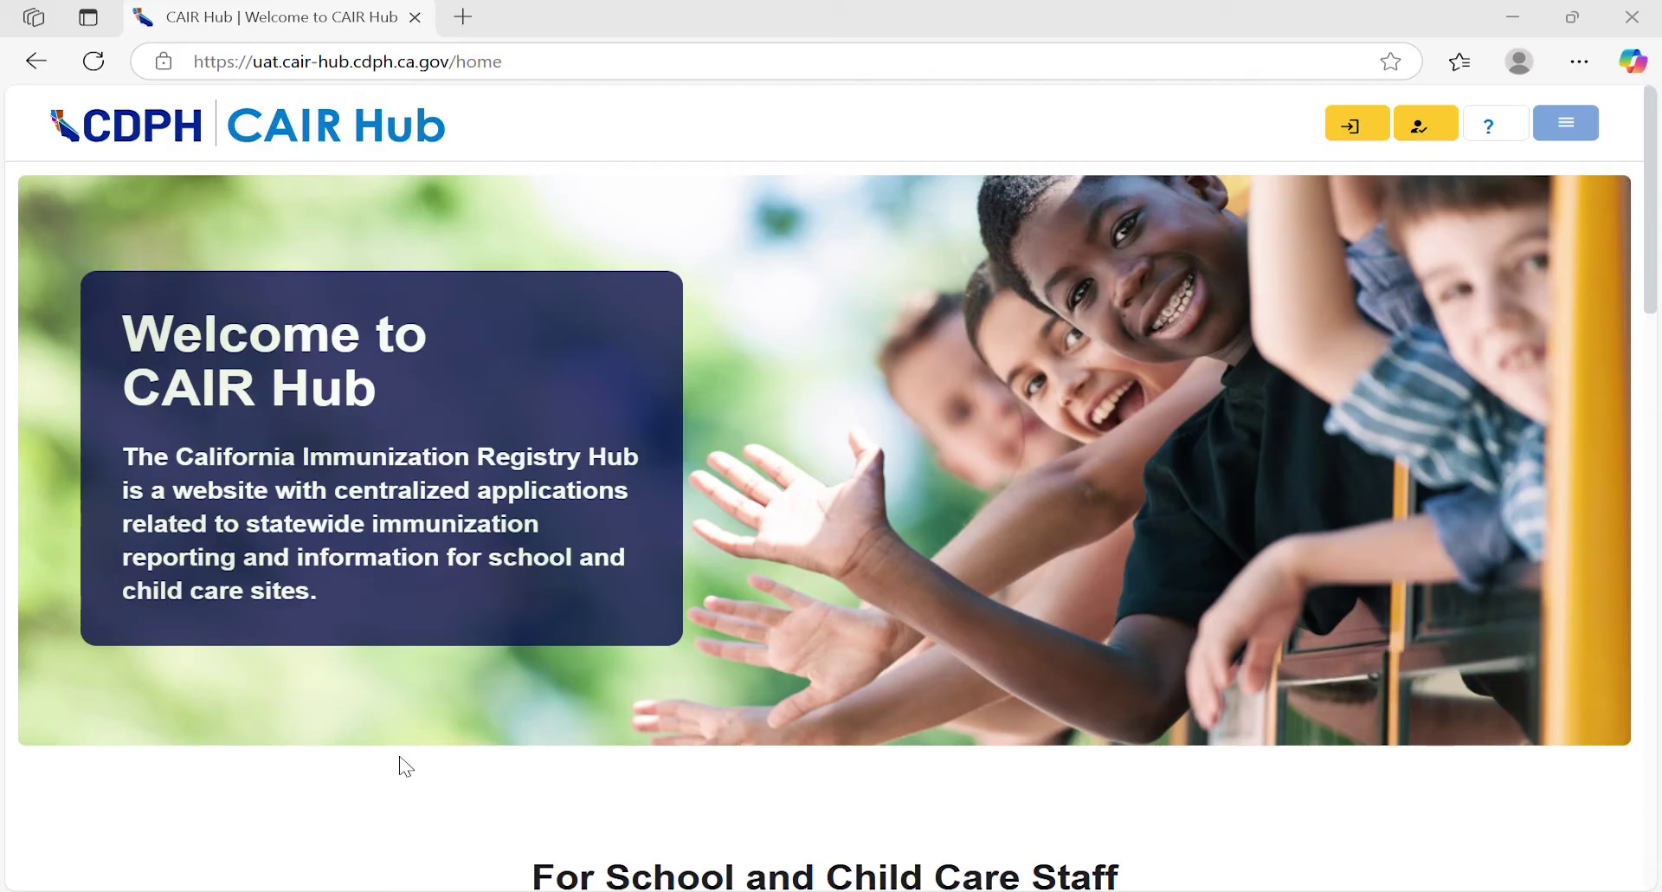
Step: Sign in with the saved e-mail and account password, then launch SCRL's School User Dashboard
scroll(406, 766, "down", 5)
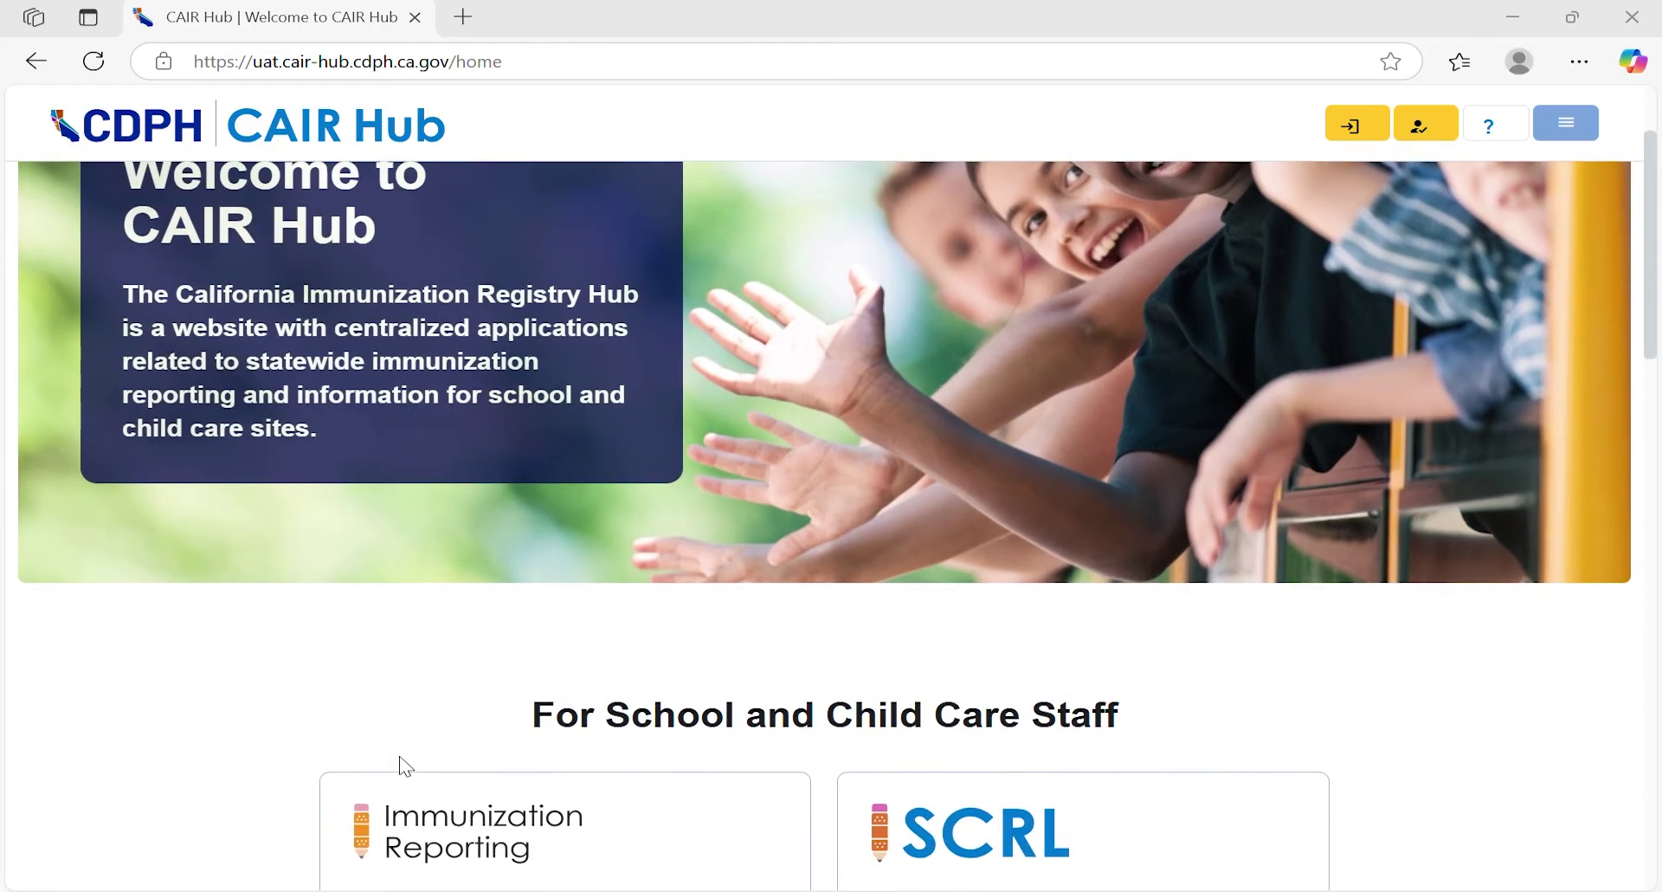
scroll(403, 766, "down", 1)
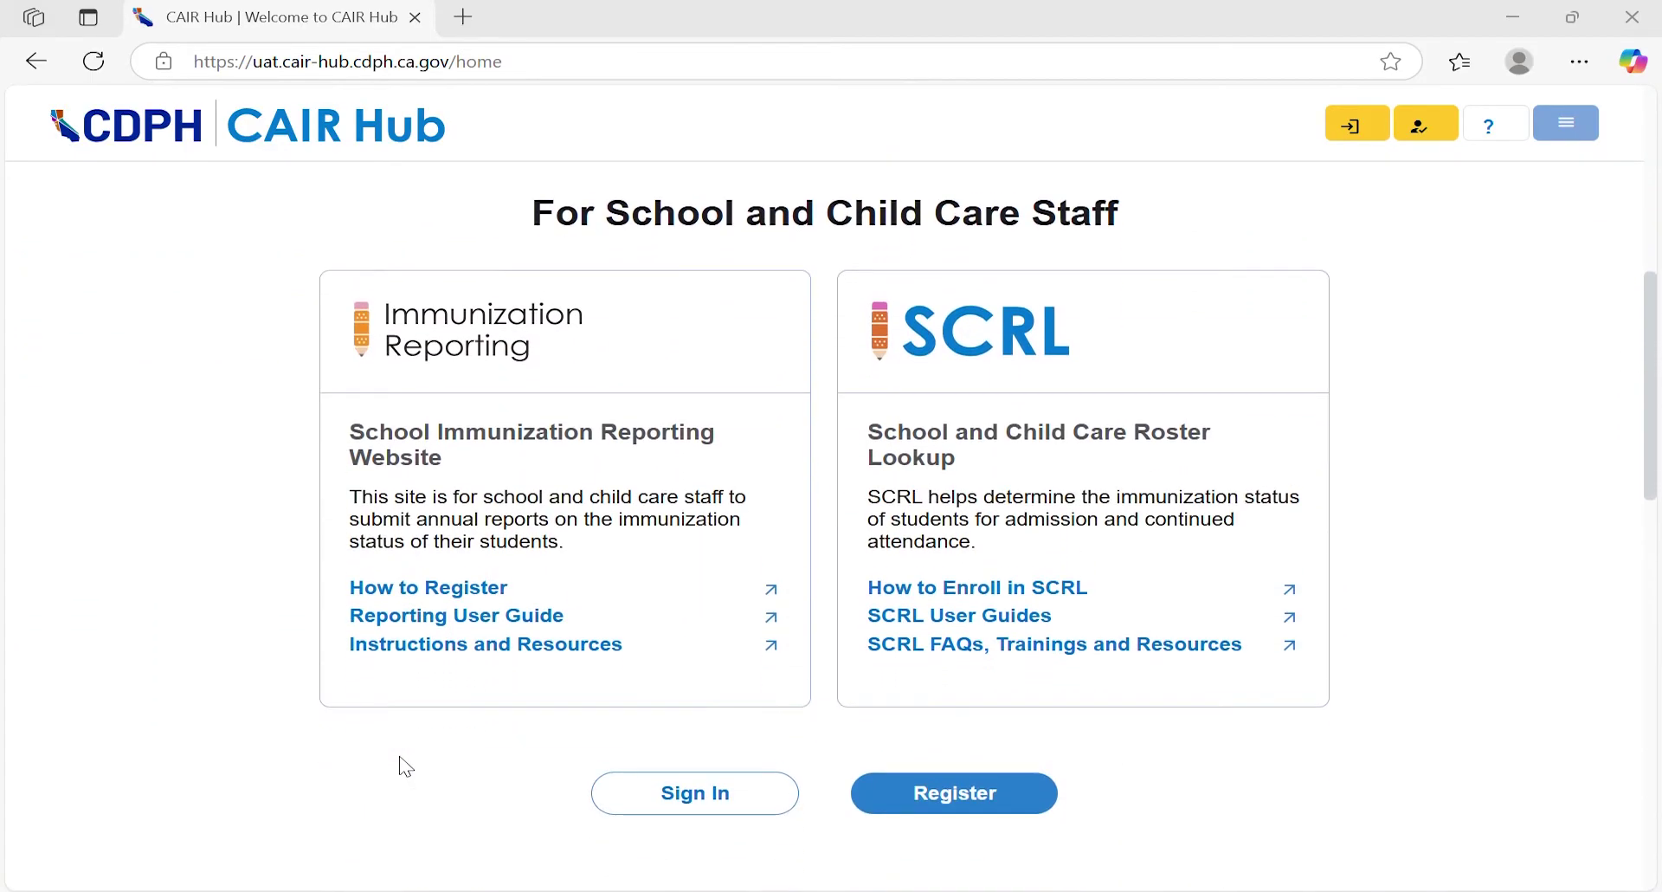
scroll(403, 766, "down", 1)
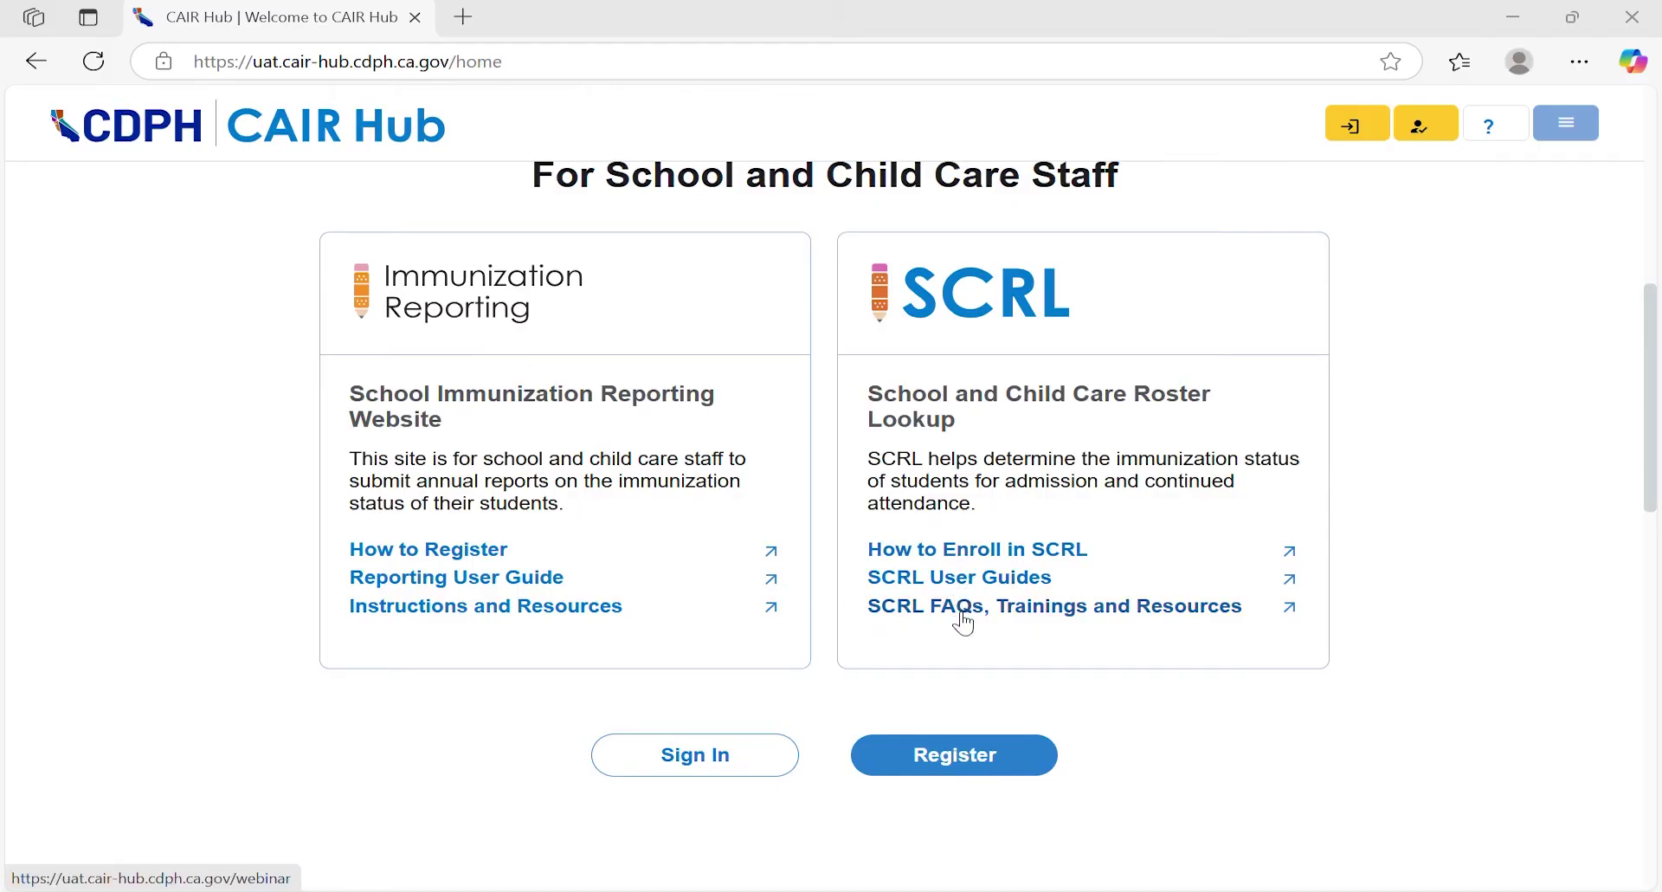
scroll(554, 721, "down", 4)
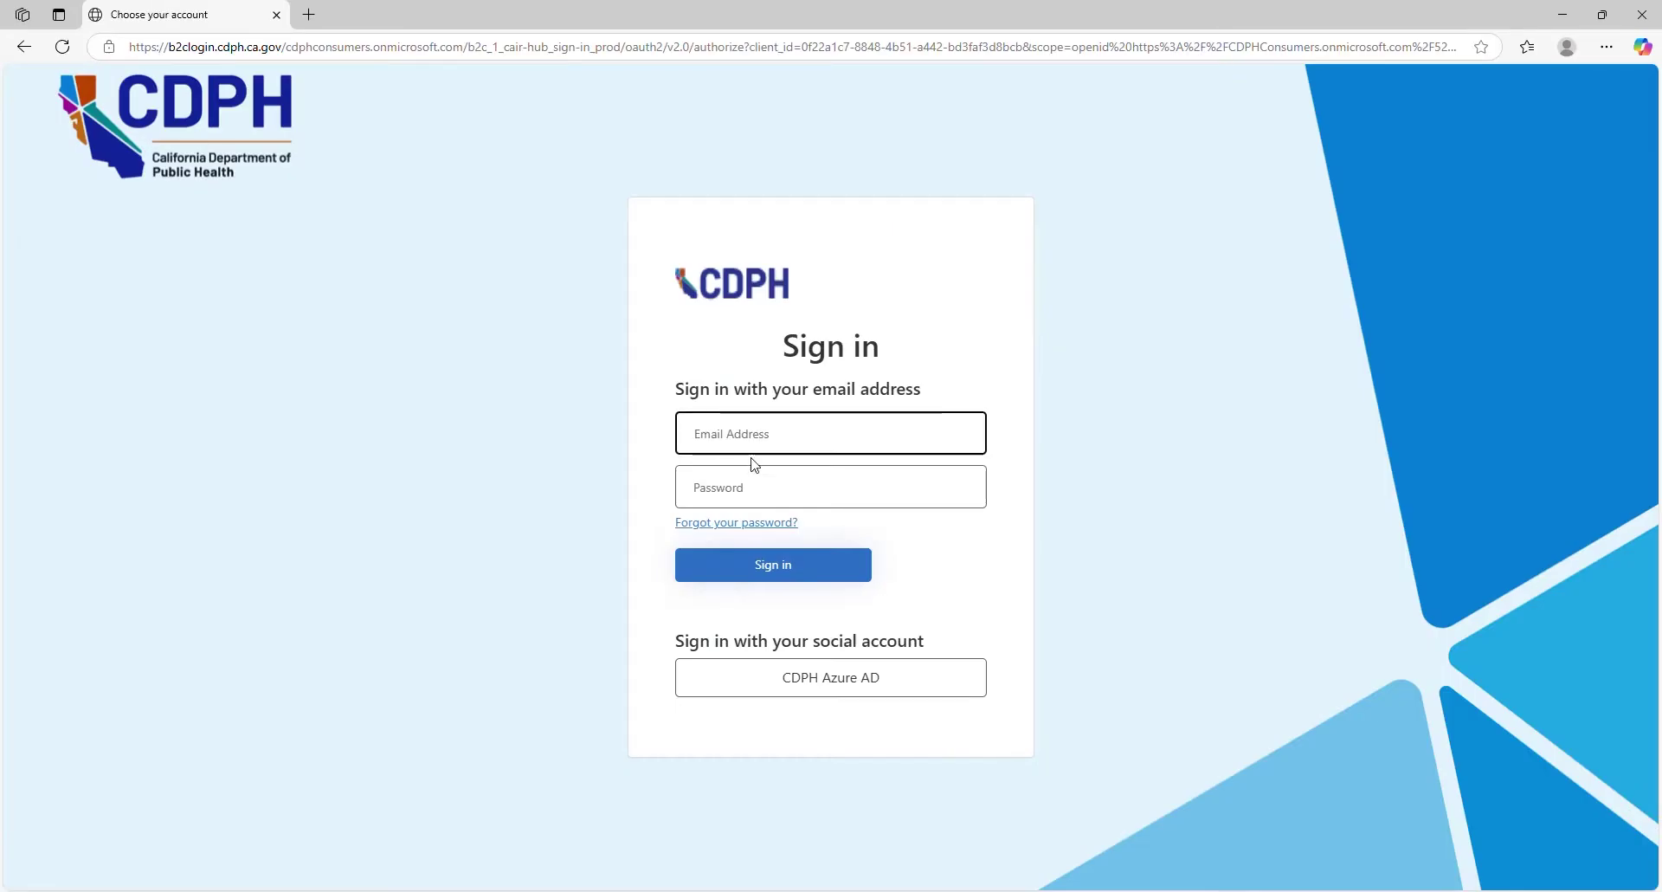
key("ctrl+v")
key("Tab")
type("****")
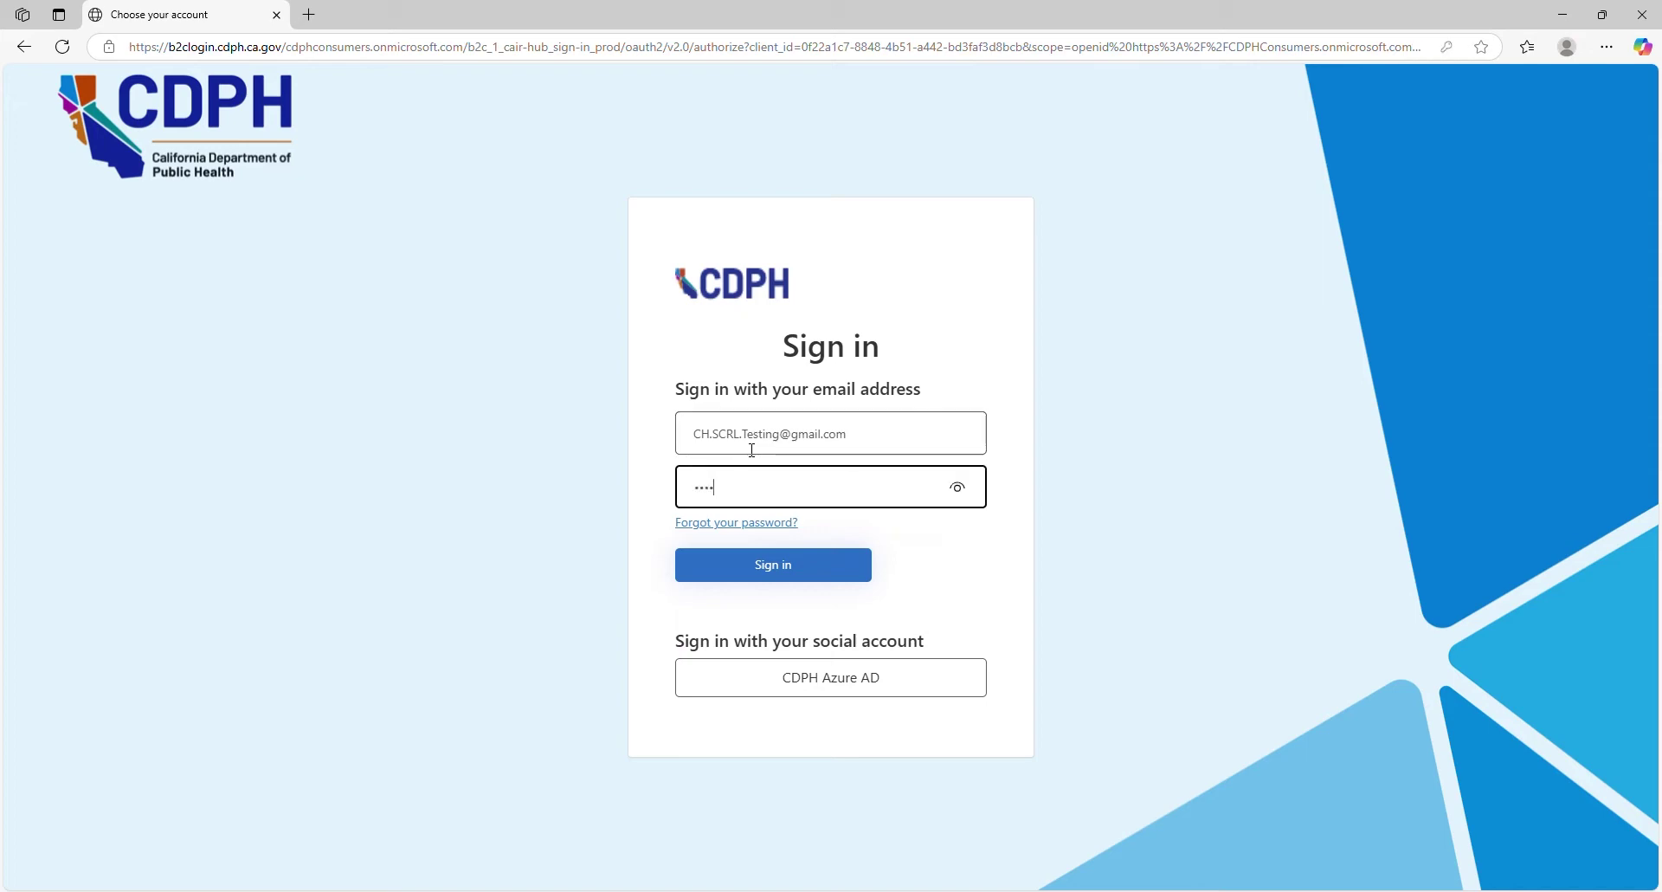
type("****")
key("Return")
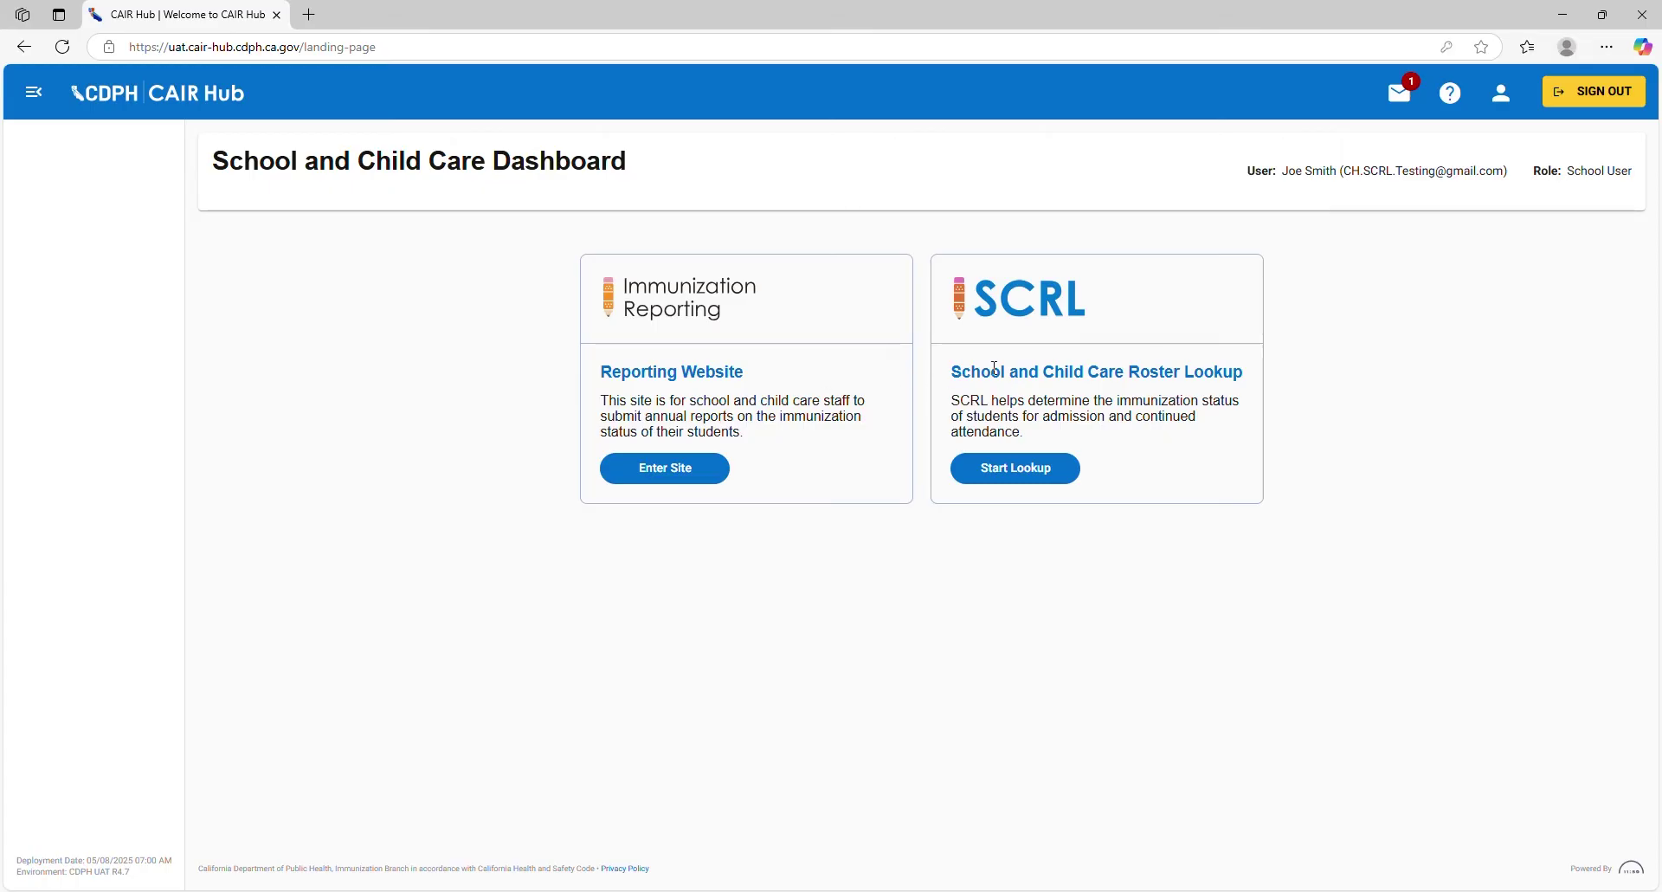
left_click(1013, 472)
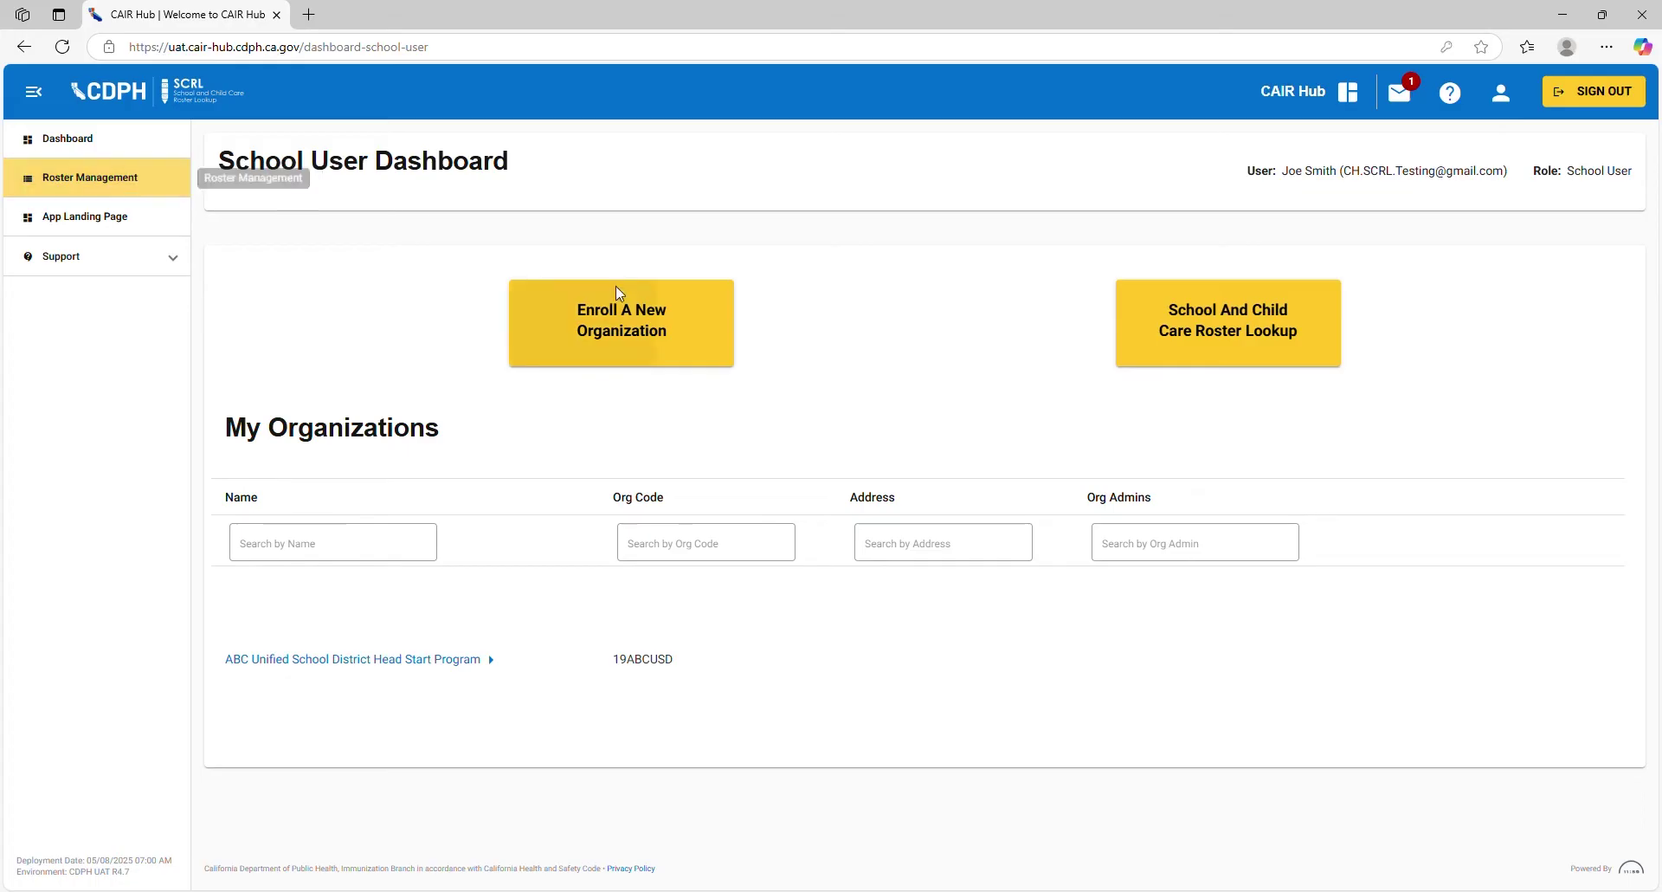
Step: Open Single Student Lookup and enter the student's last and first name
left_click(1195, 321)
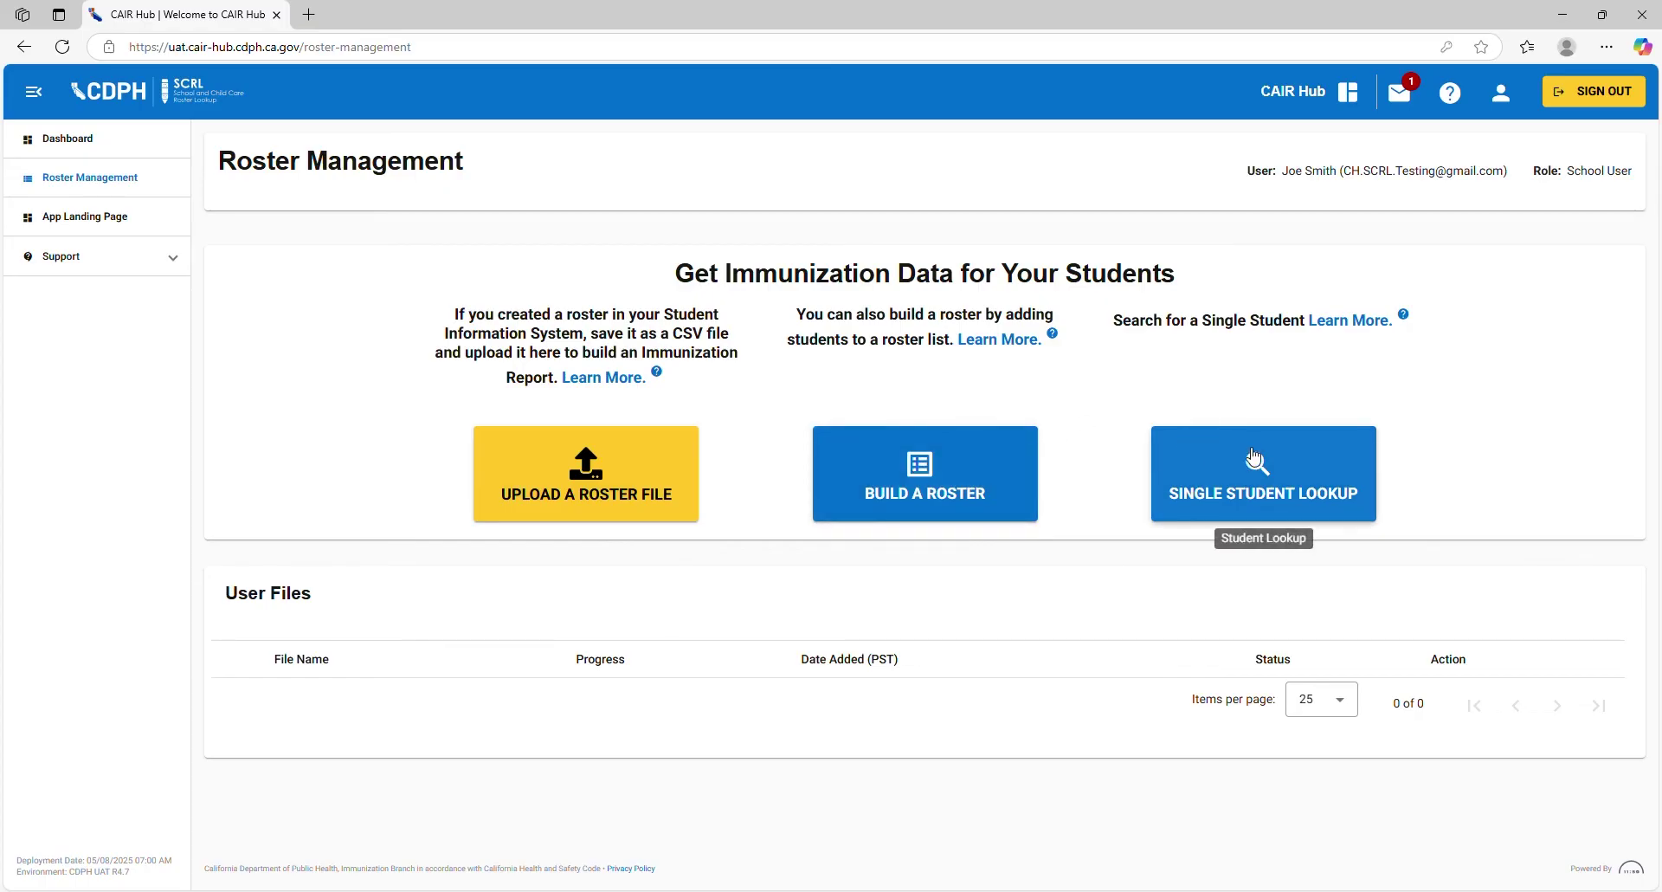
left_click(1343, 456)
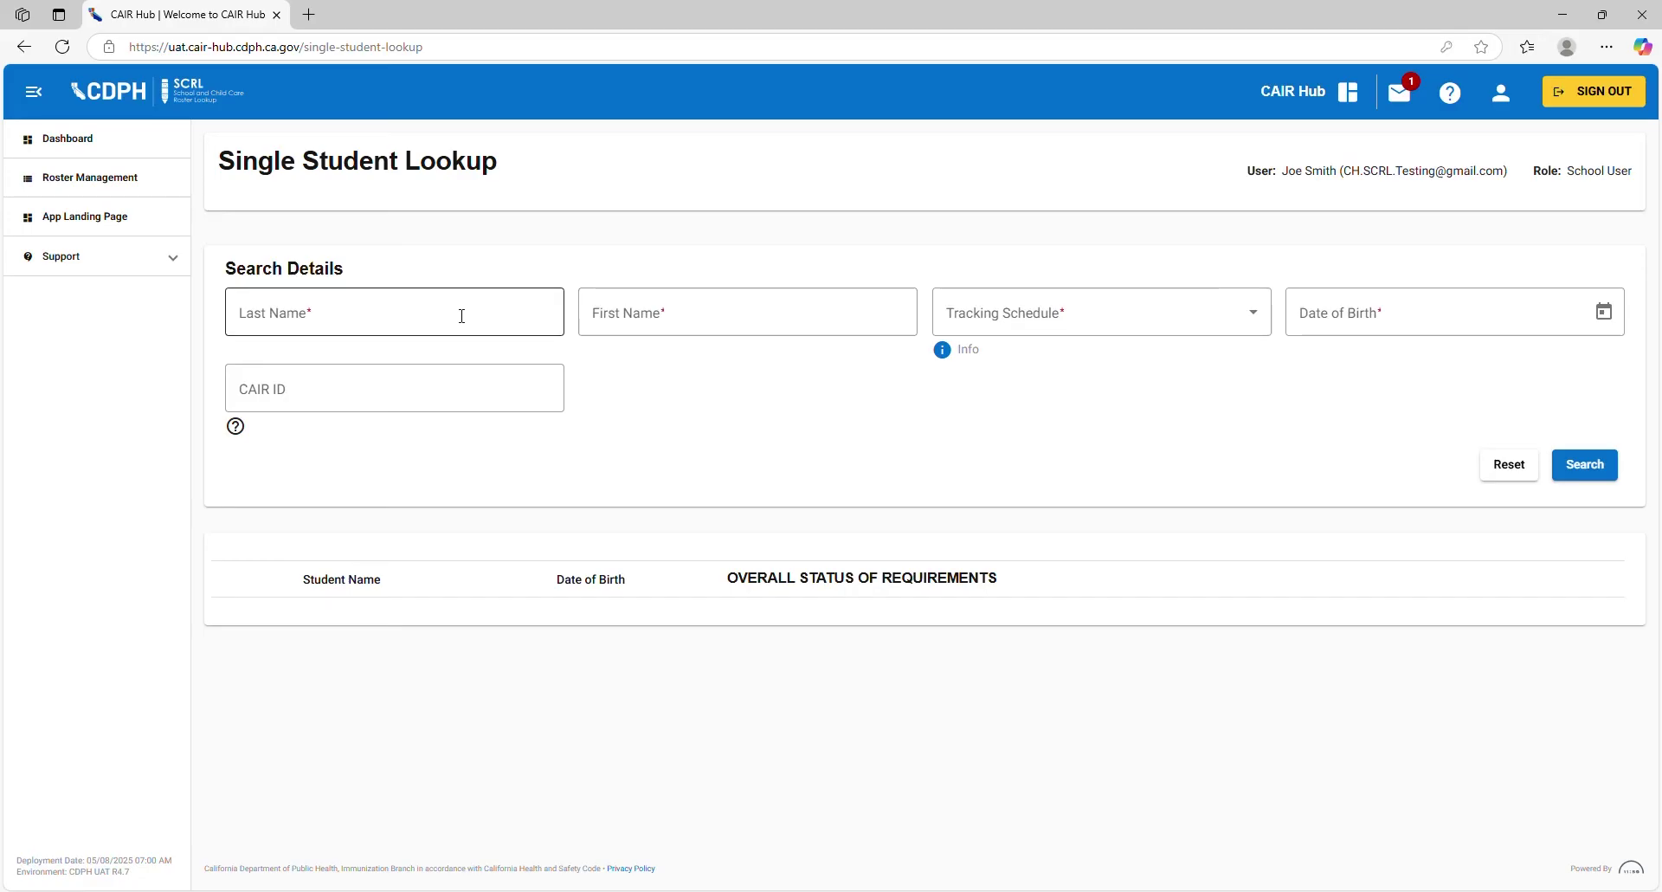
left_click(462, 315)
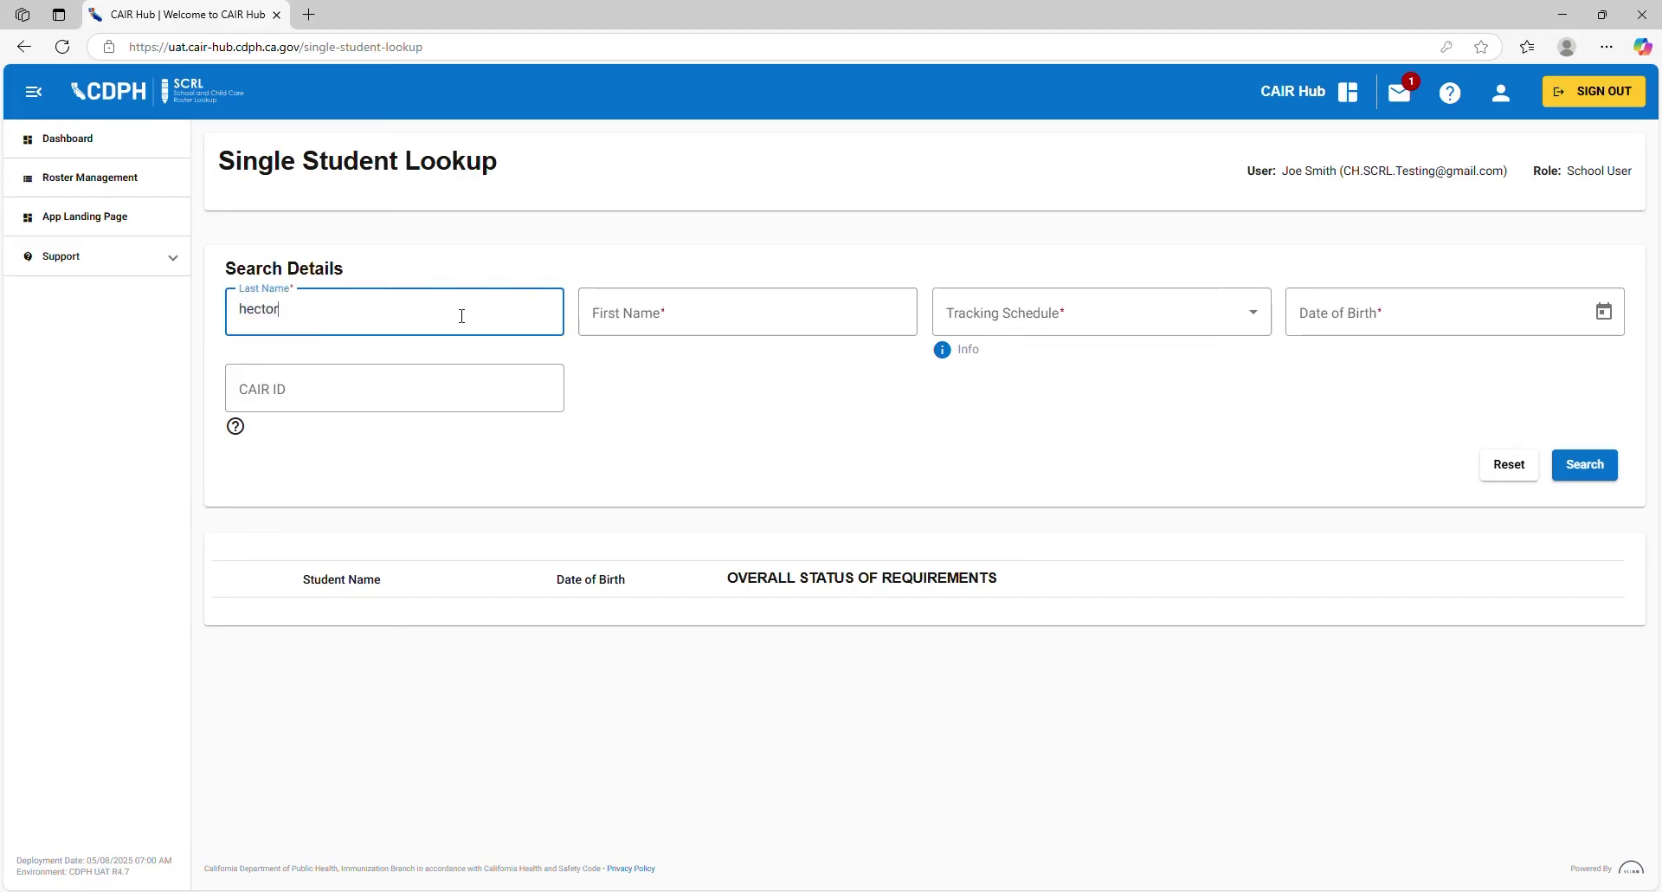
key("Tab")
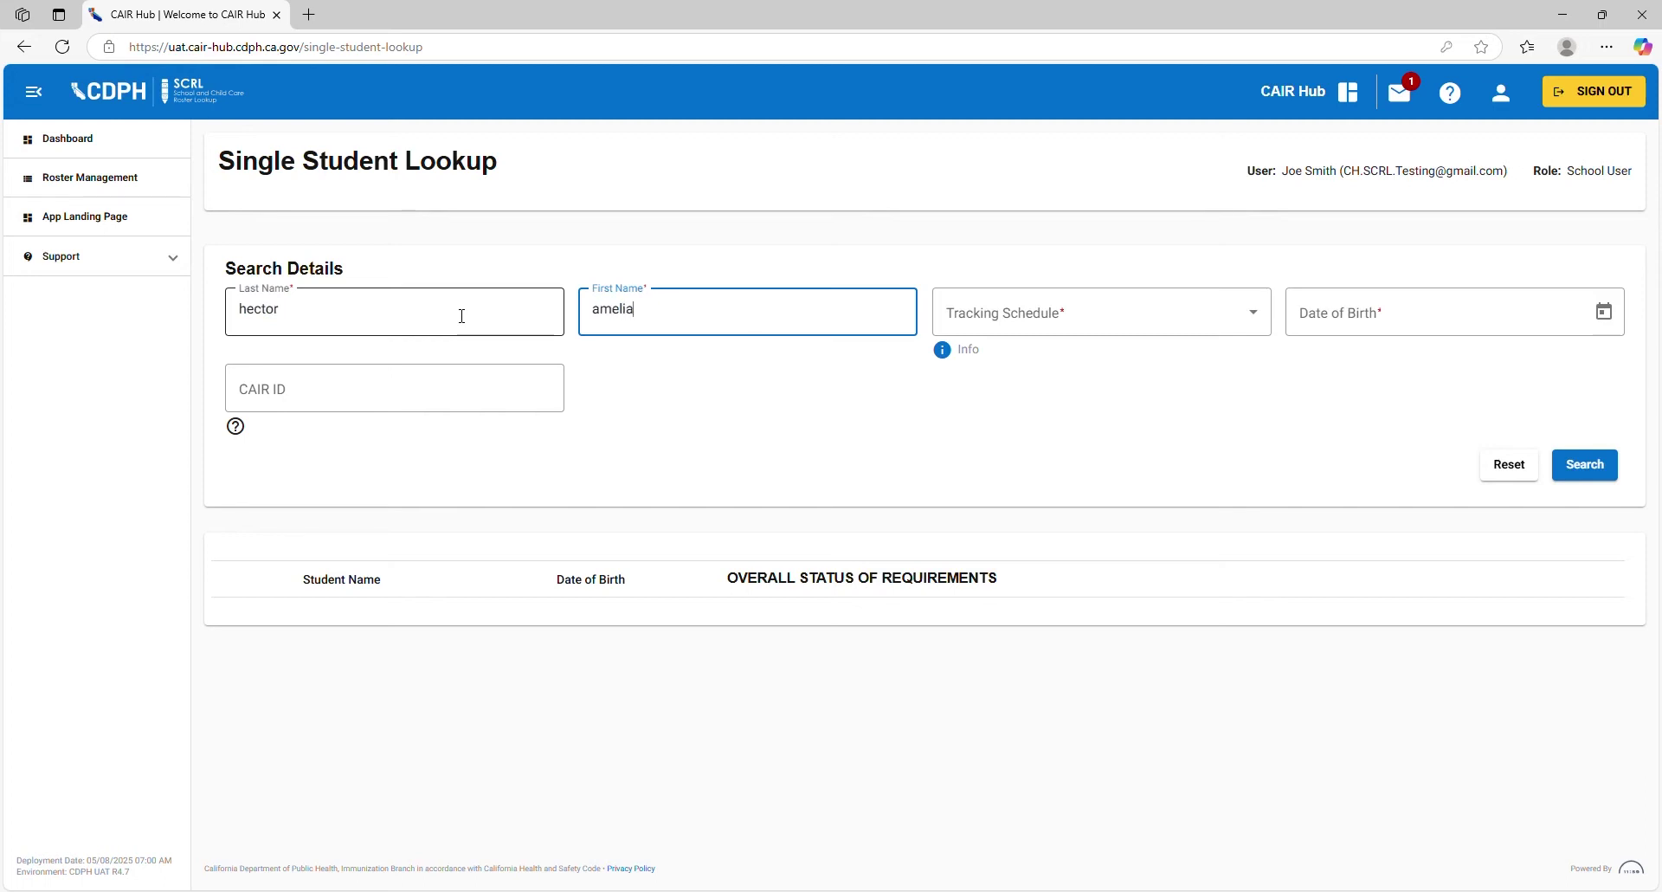
key("Tab")
left_click(1154, 329)
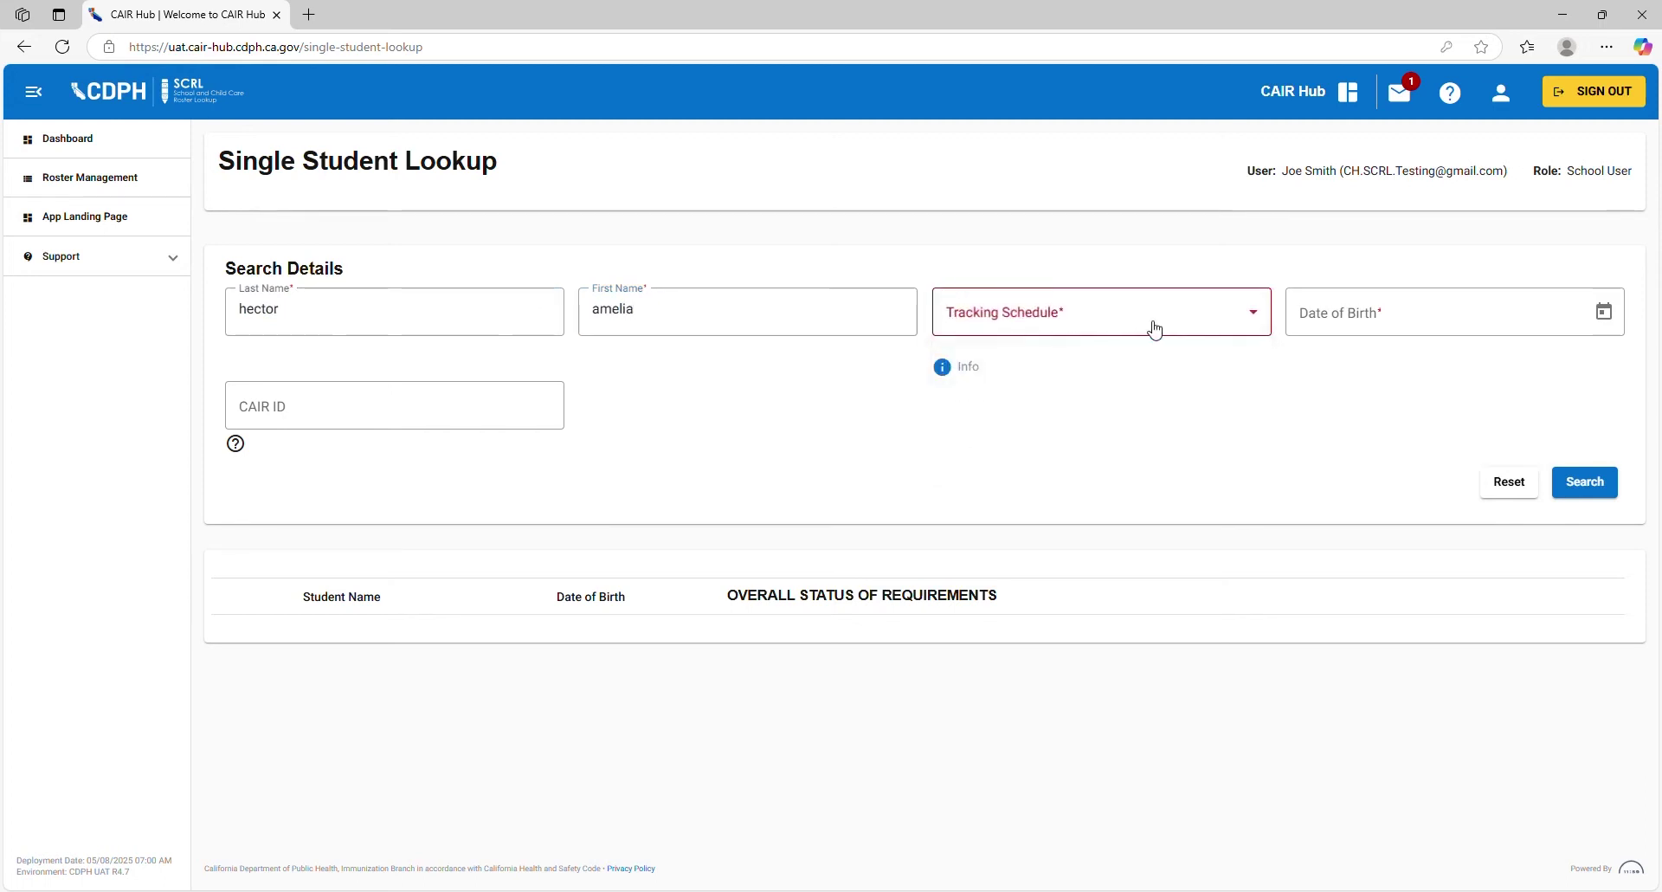
left_click(1062, 326)
left_click(970, 450)
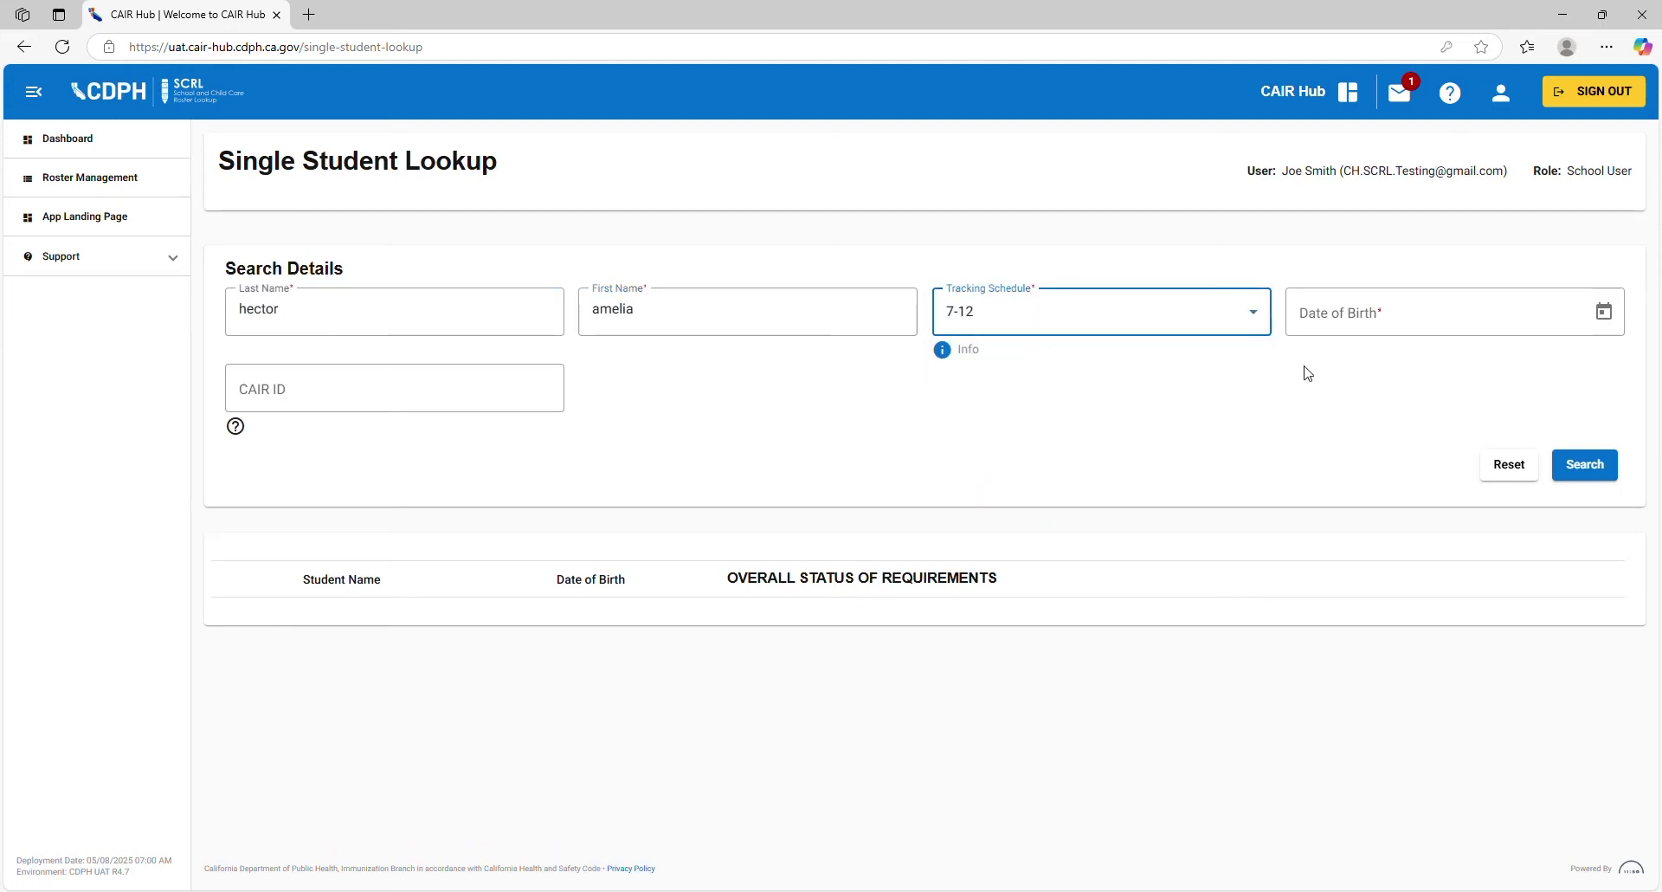
left_click(1410, 313)
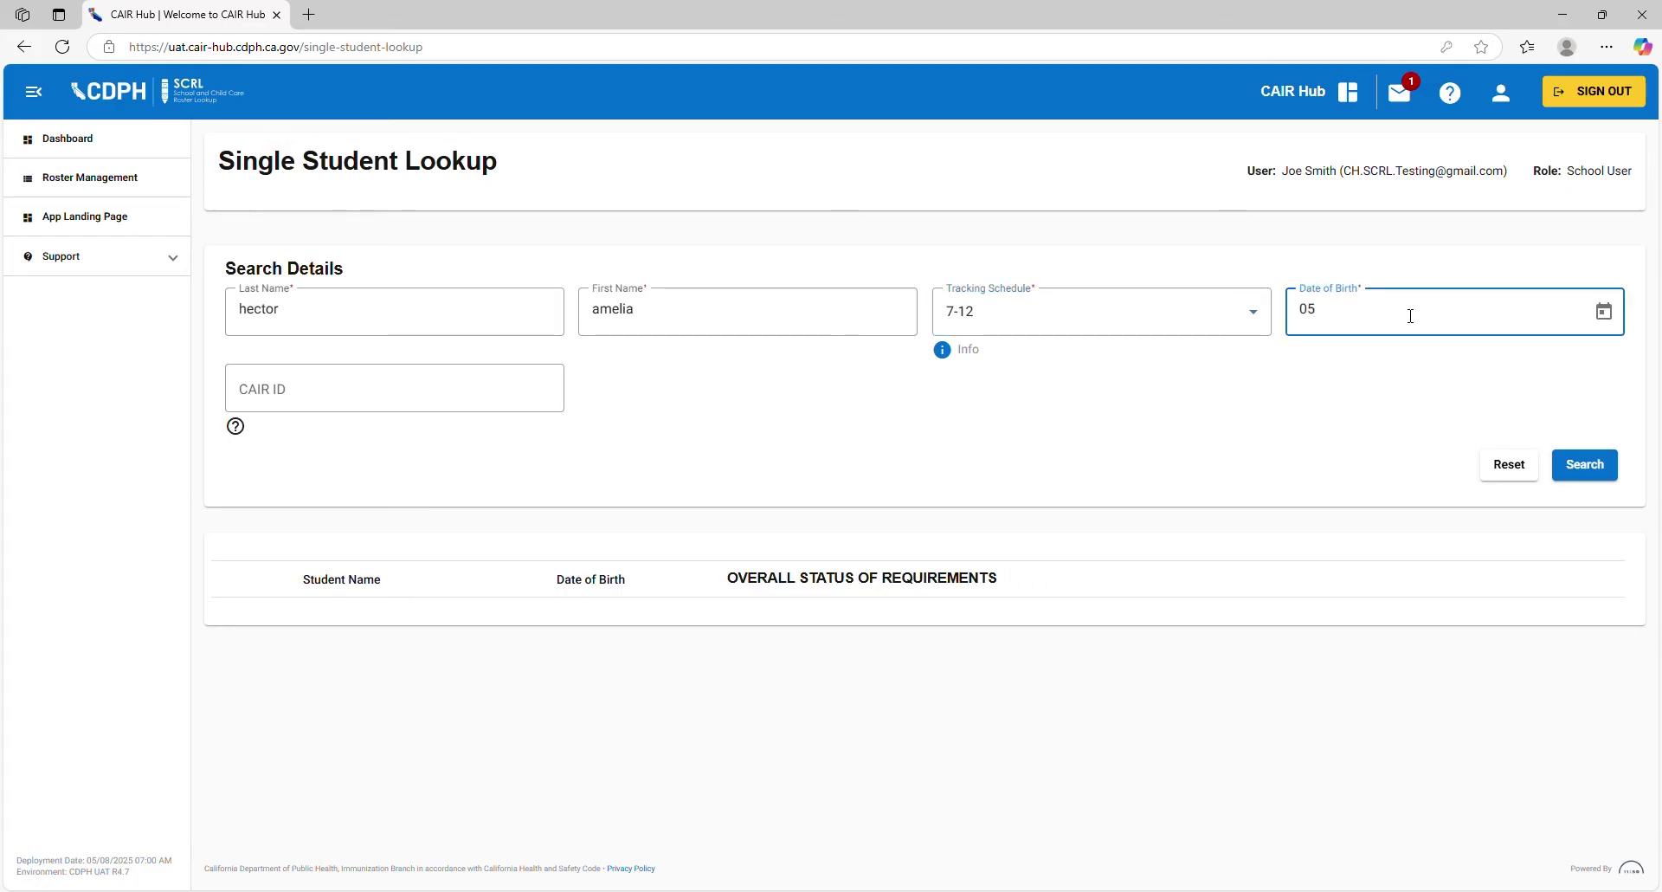
left_click(1531, 412)
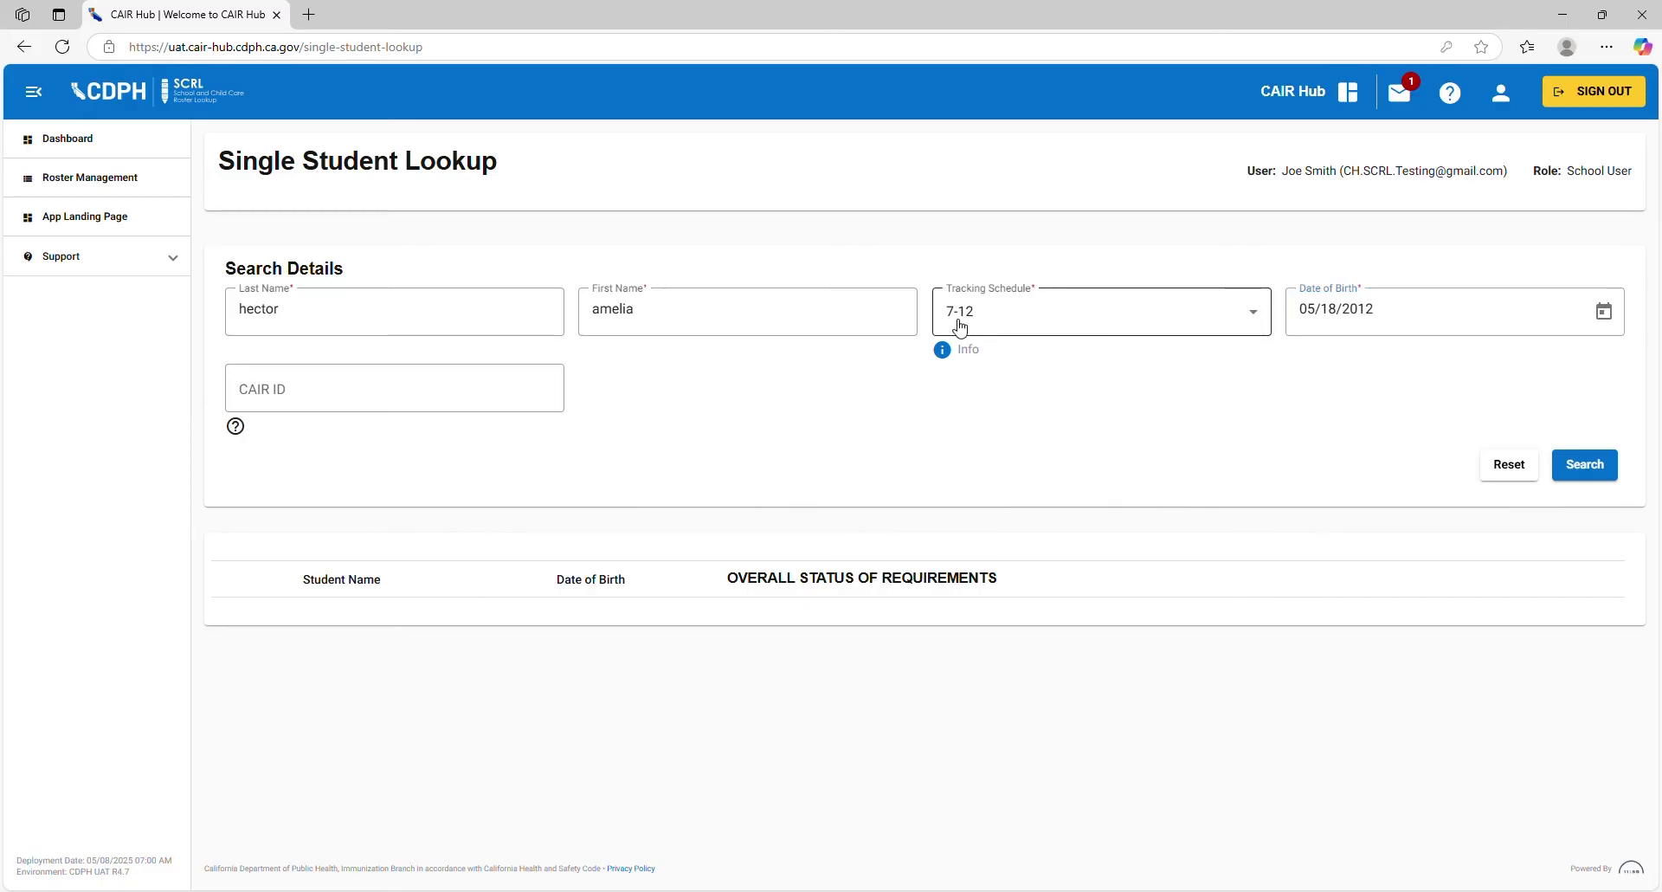
left_click(1602, 473)
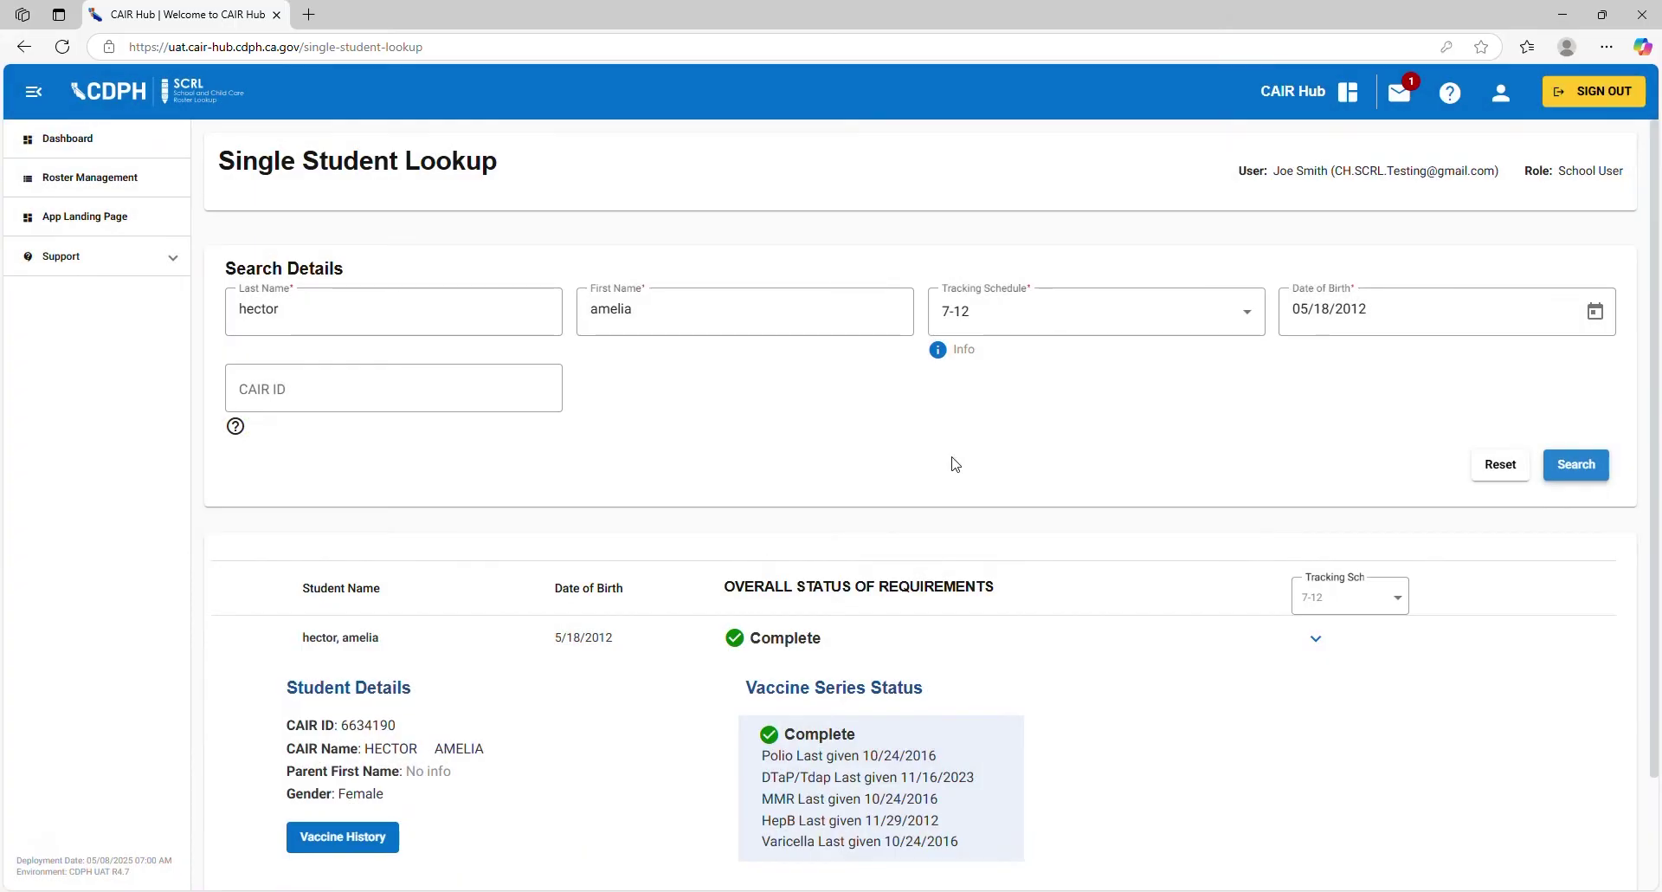
Step: Open the found 7-12 student's Vaccine History from Student Details
scroll(767, 509, "down", 1)
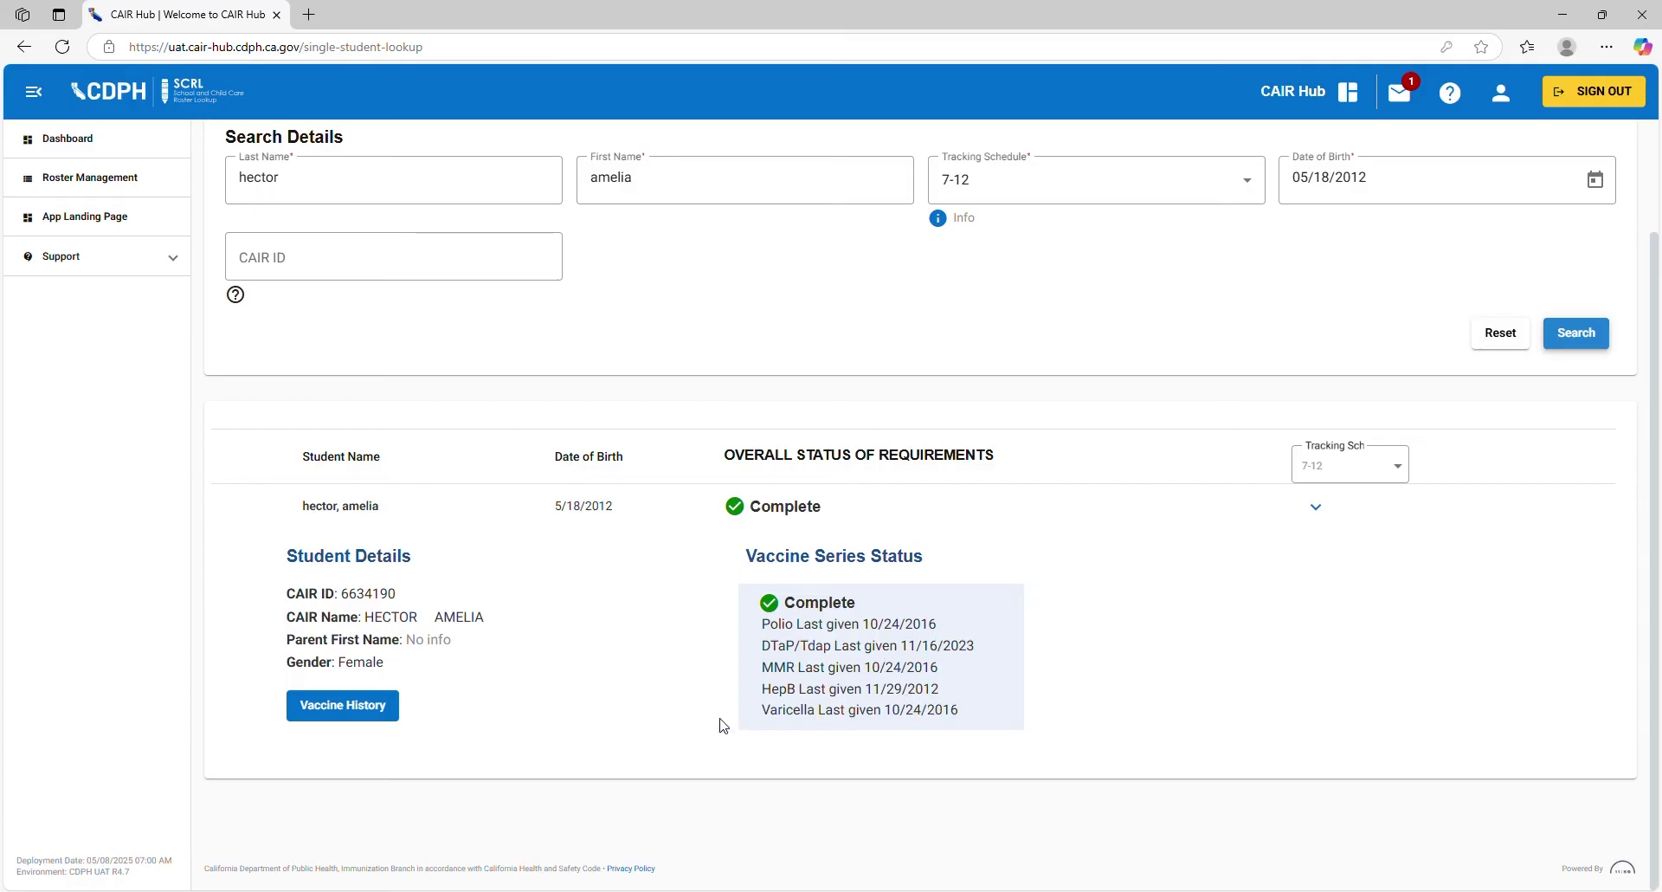
left_click(342, 714)
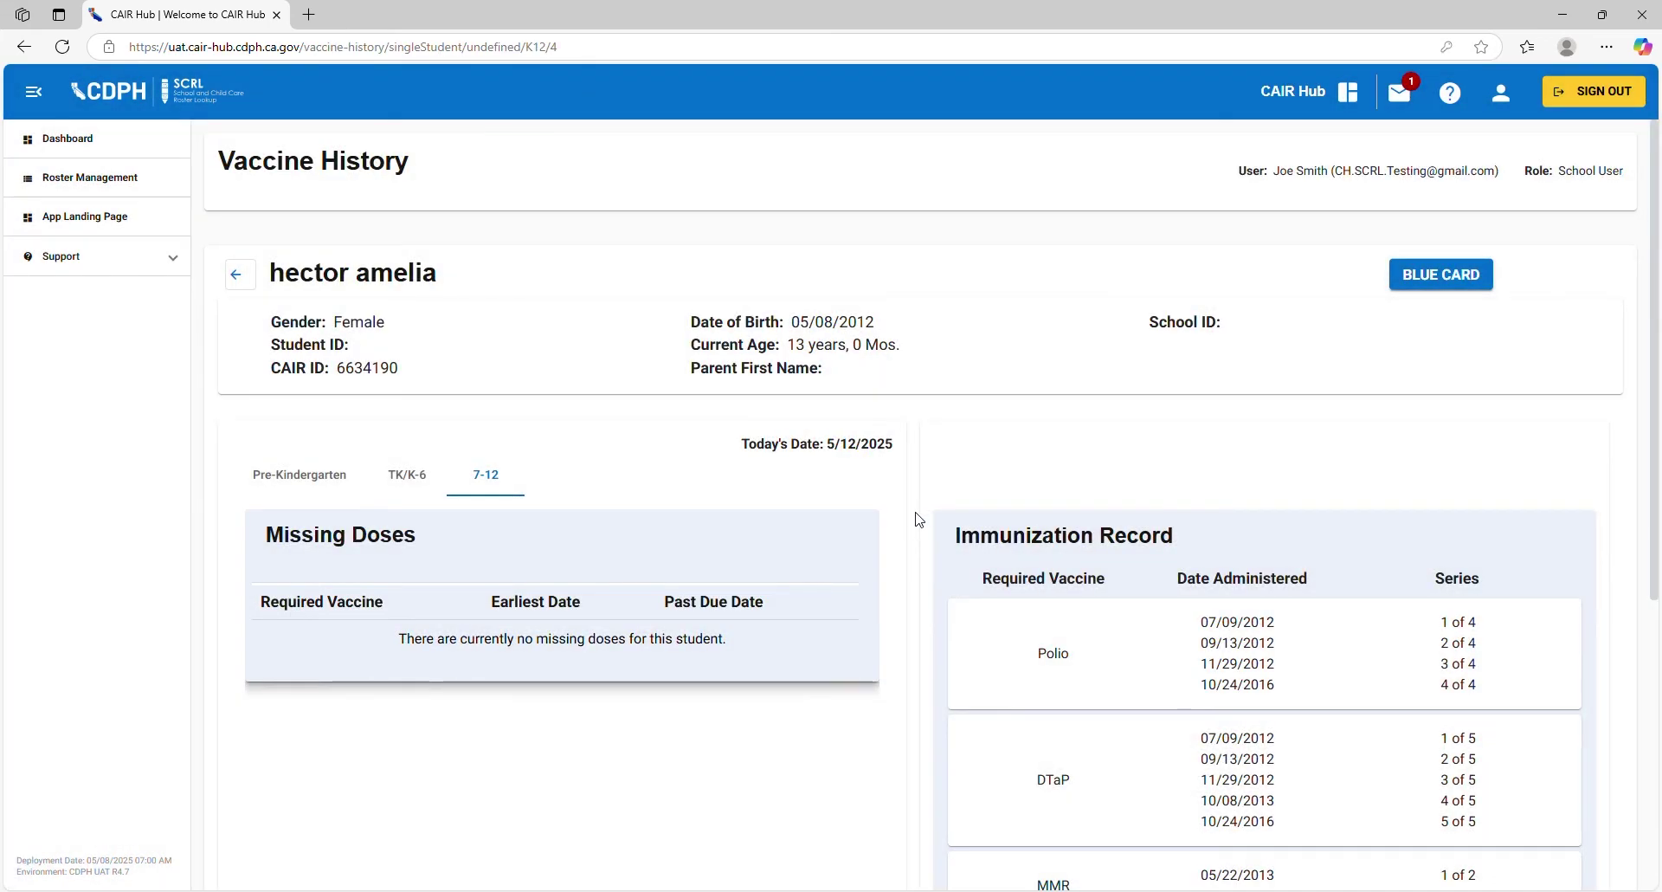
Step: Open the student's Blue Card CDPH 286 PDF in a new tab, then return to Single Student Lookup
scroll(919, 519, "down", 1)
scroll(917, 517, "up", 1)
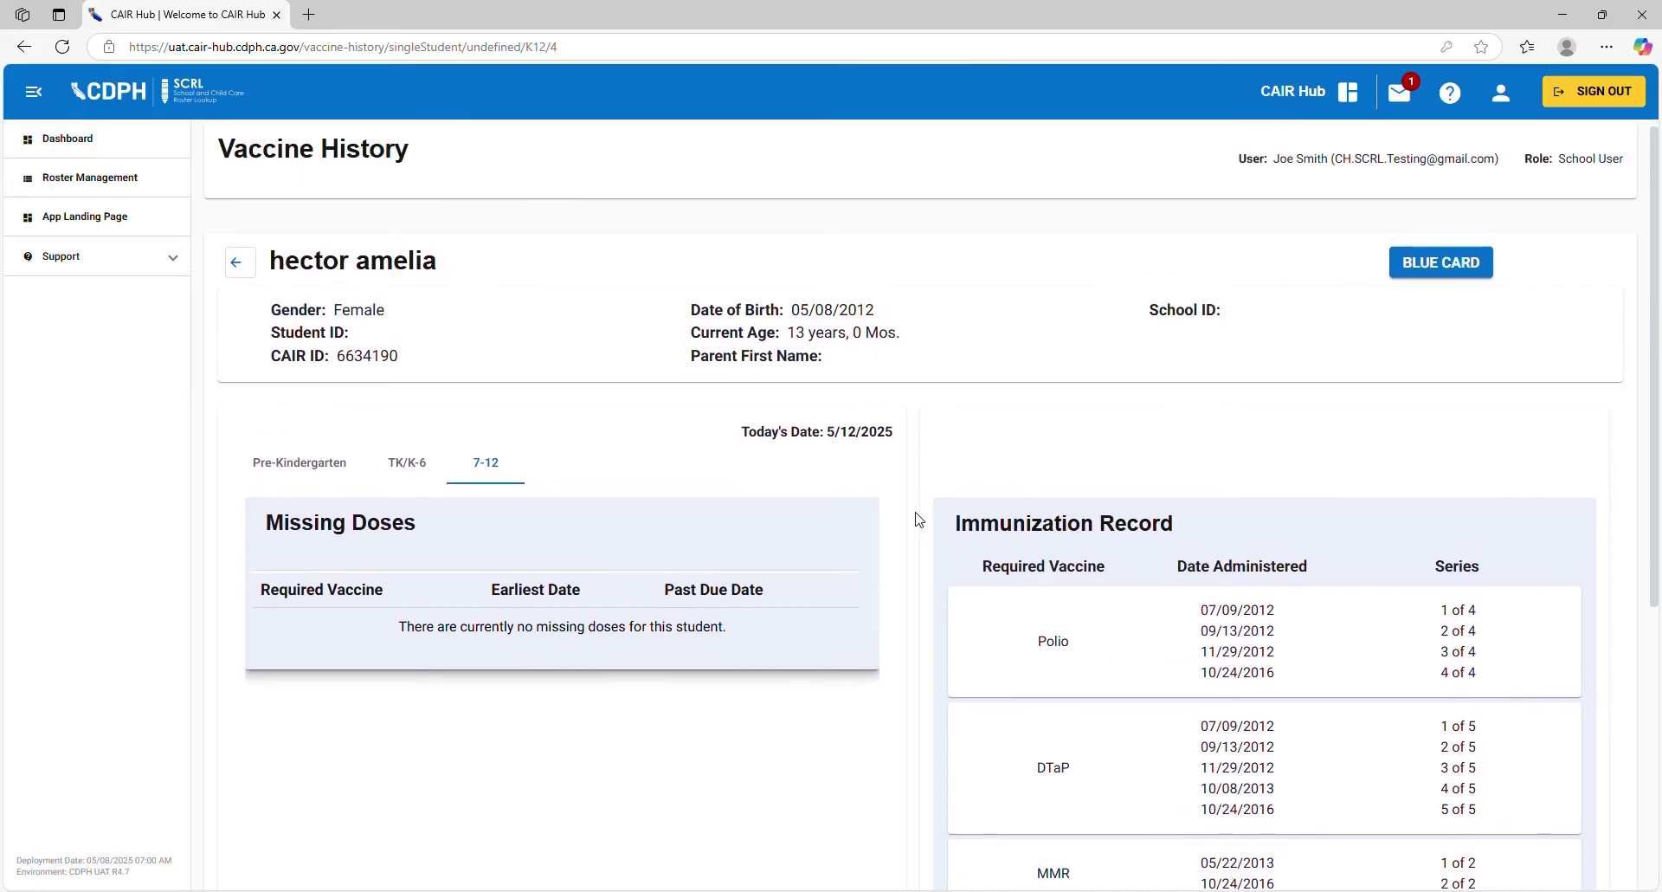
left_click(1417, 268)
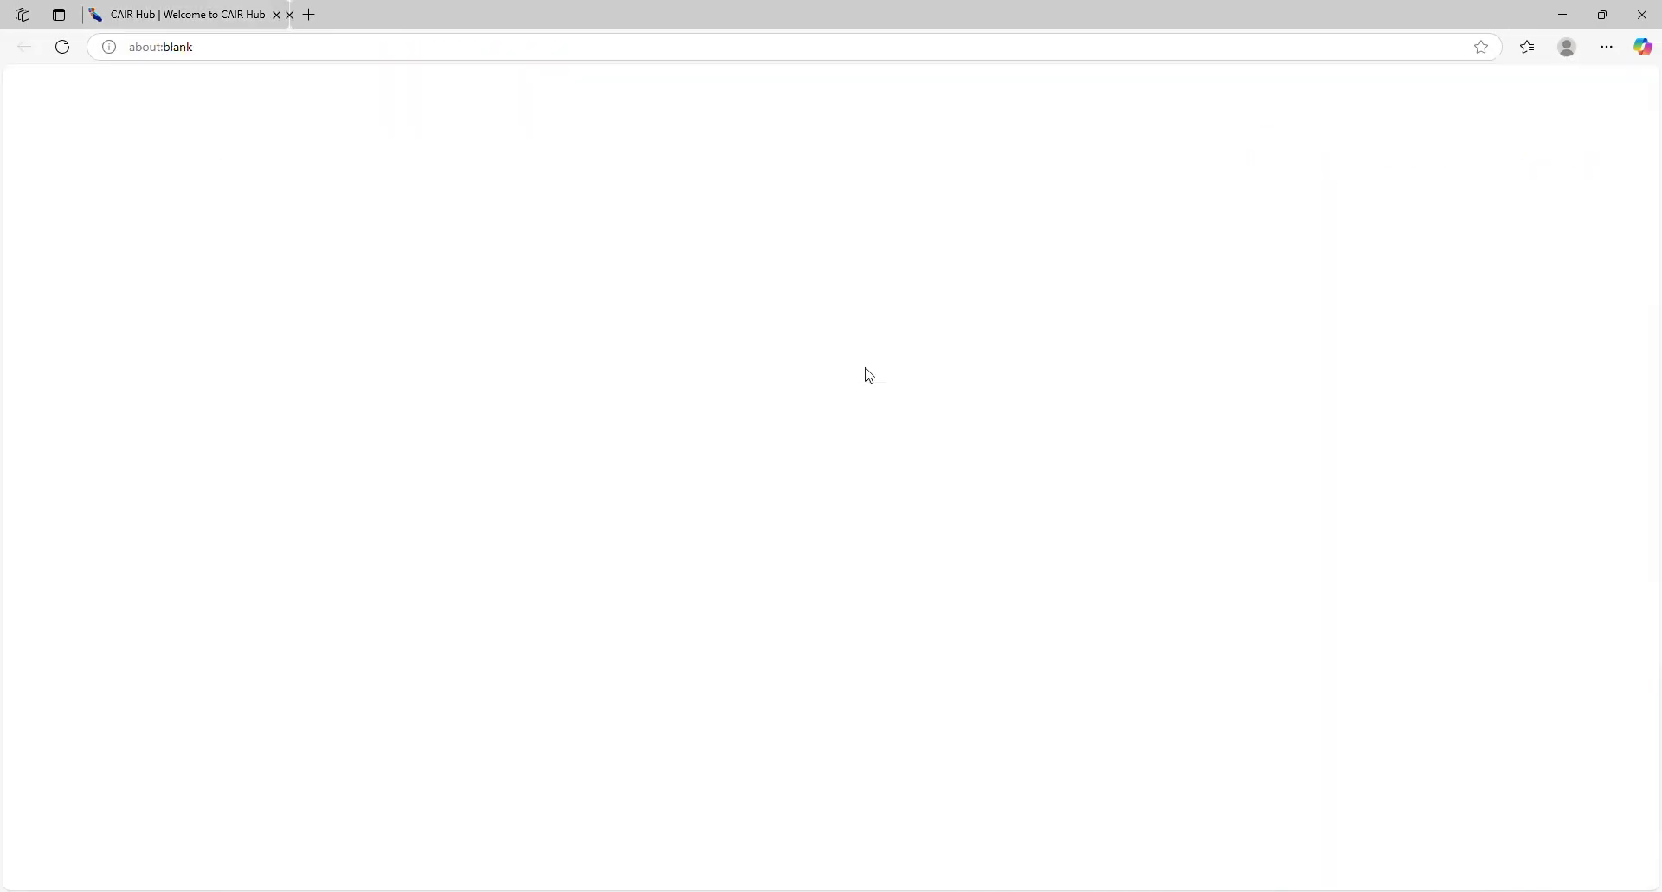
left_click(190, 15)
left_click(239, 262)
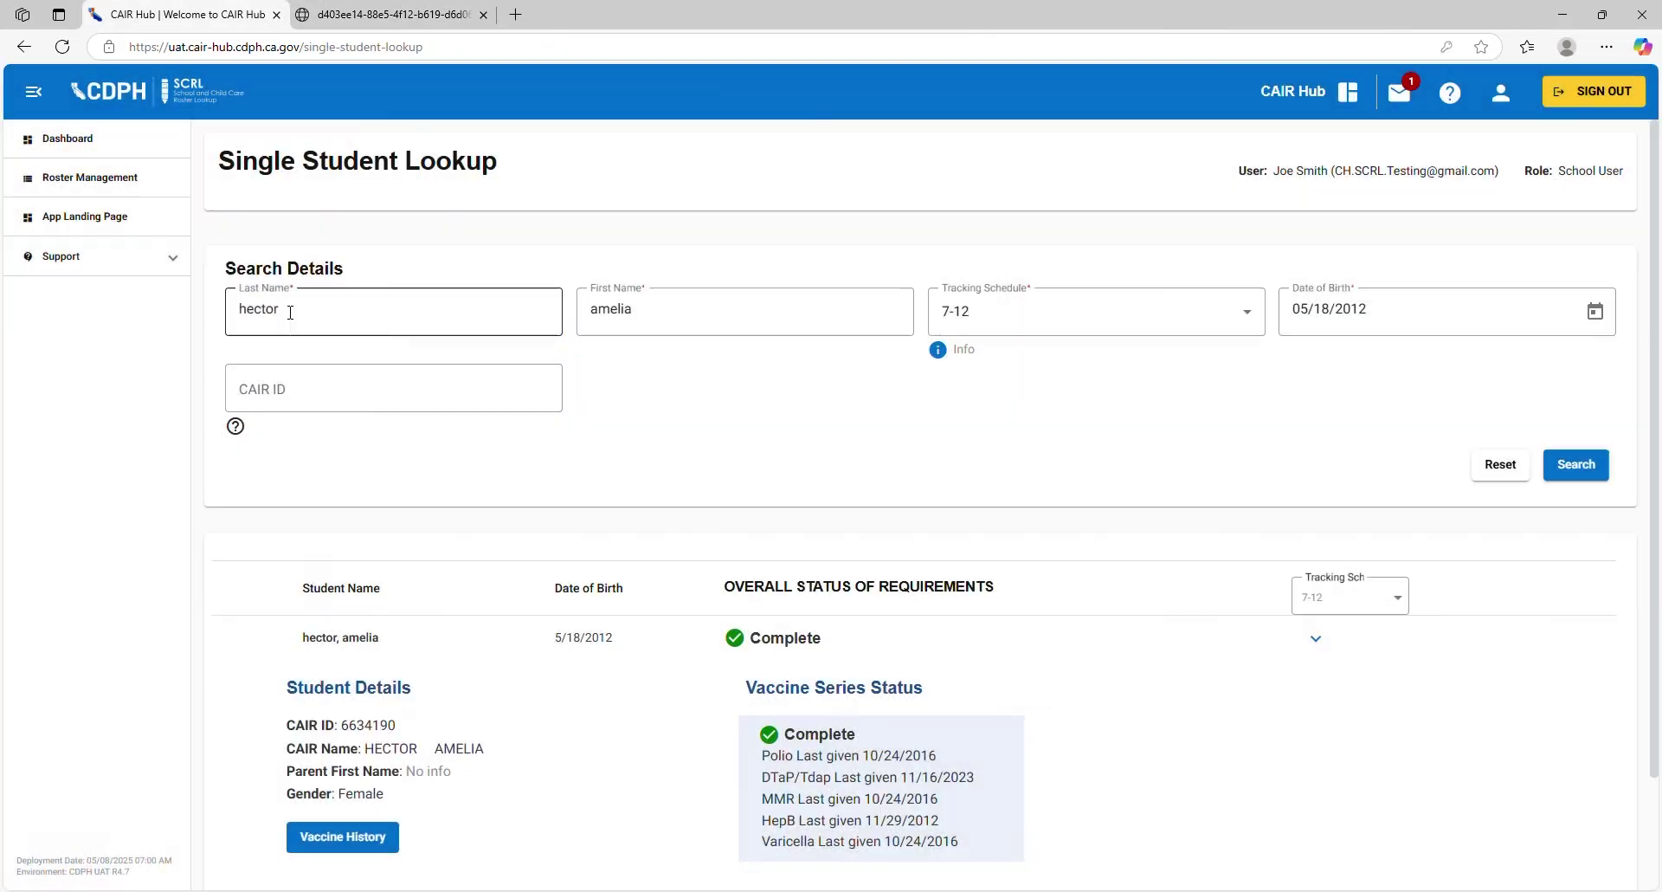
Step: Replace the last and first name with the new student's names
left_click(290, 312)
key("ctrl+a")
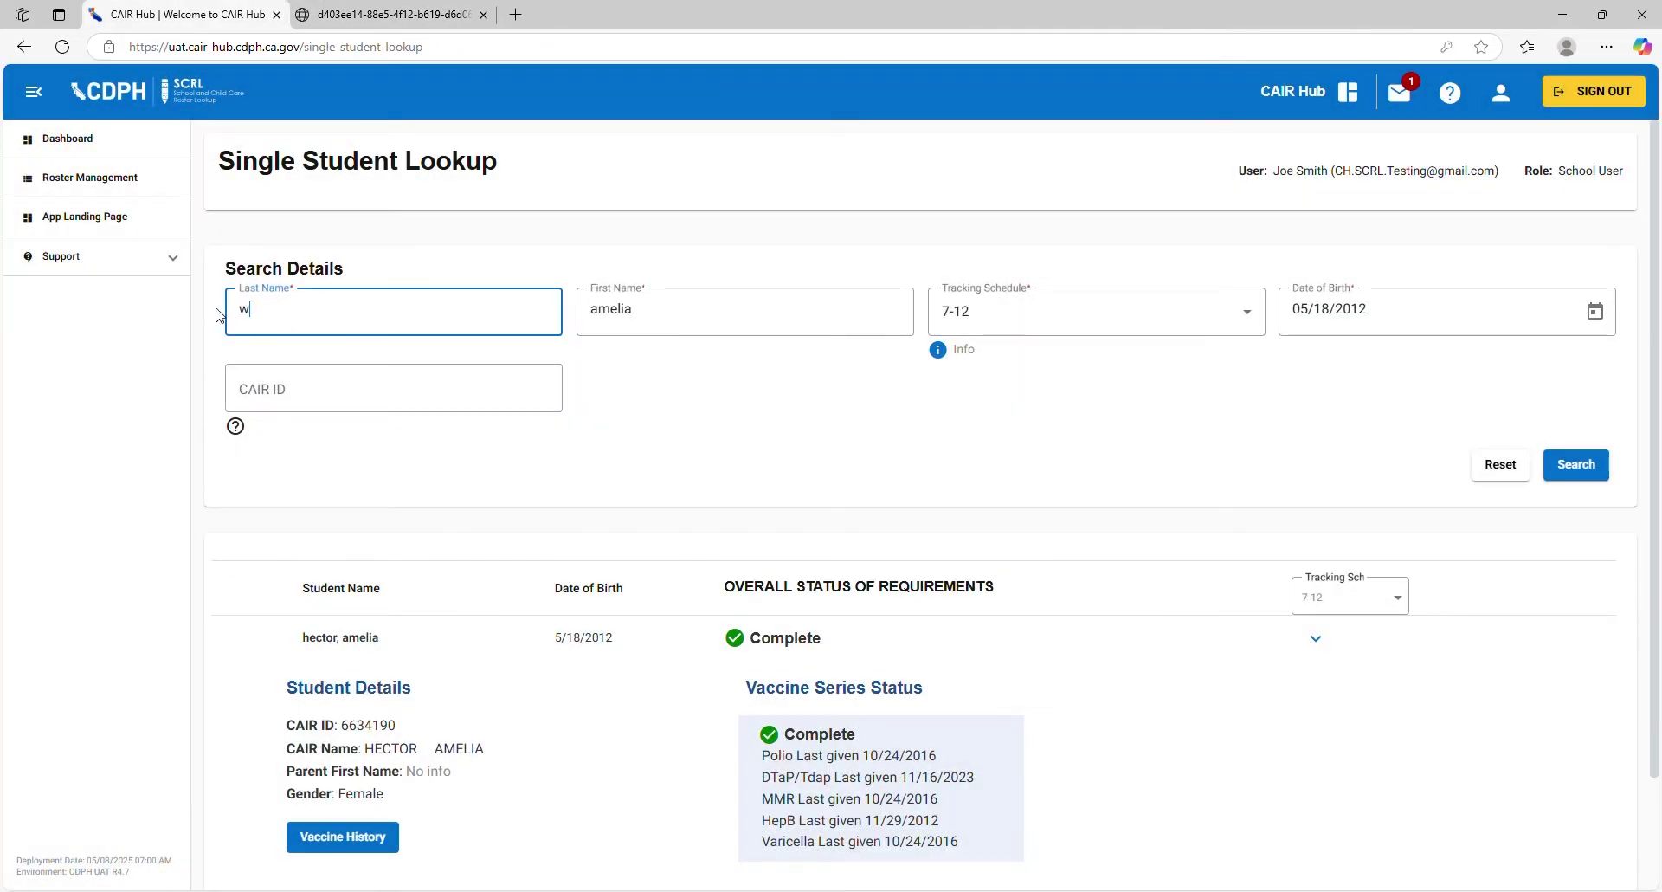
key("Tab")
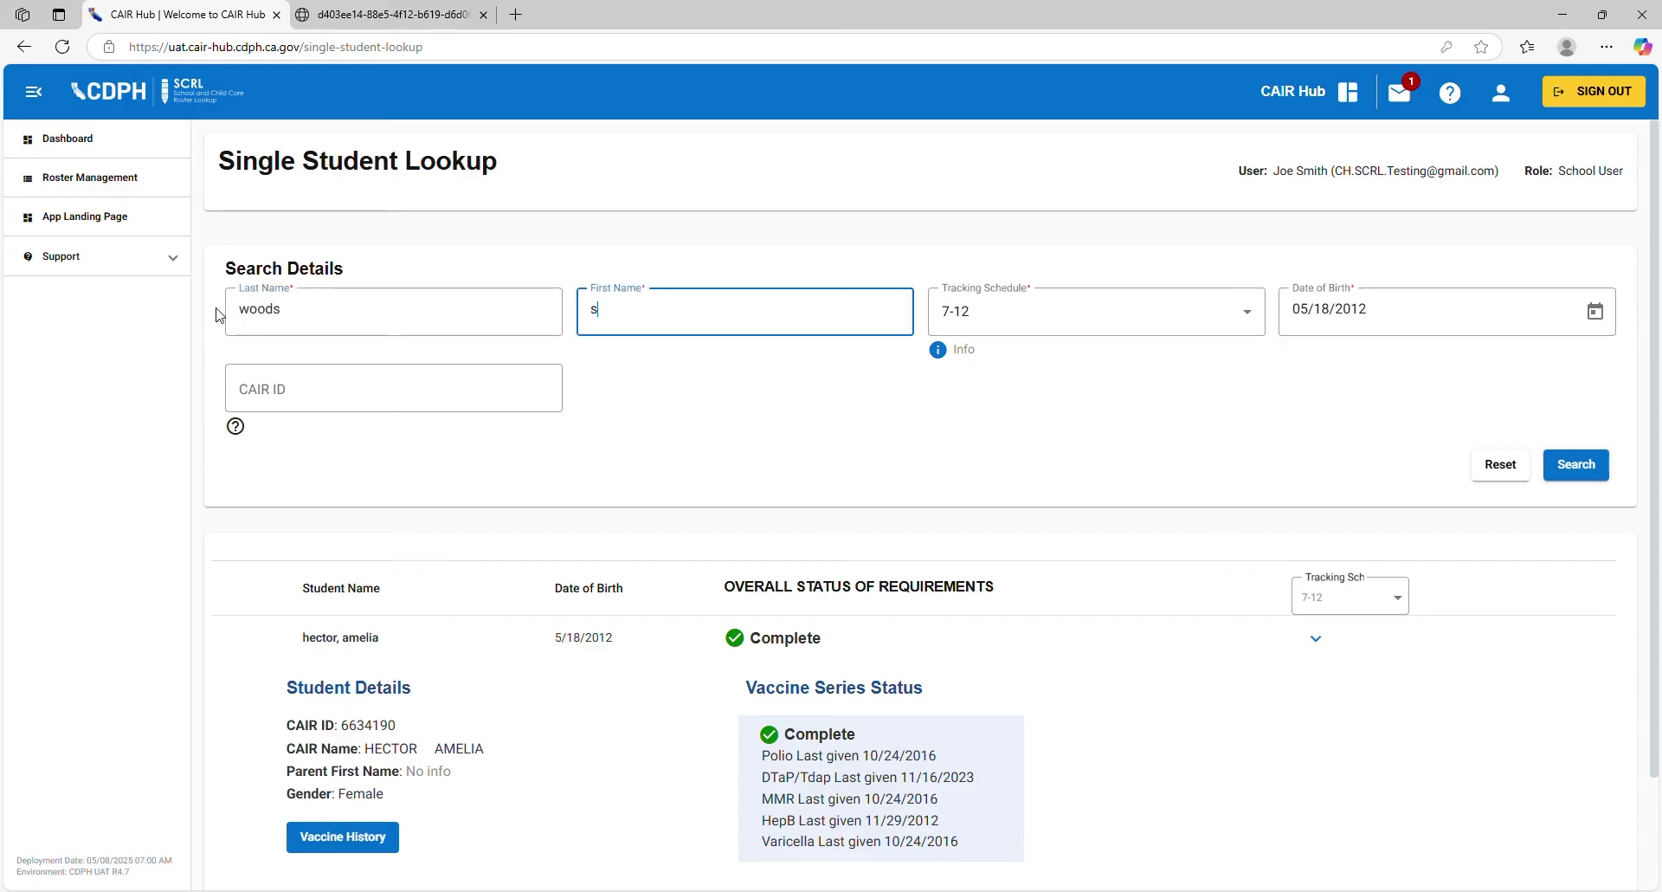
left_click(1013, 327)
left_click(980, 413)
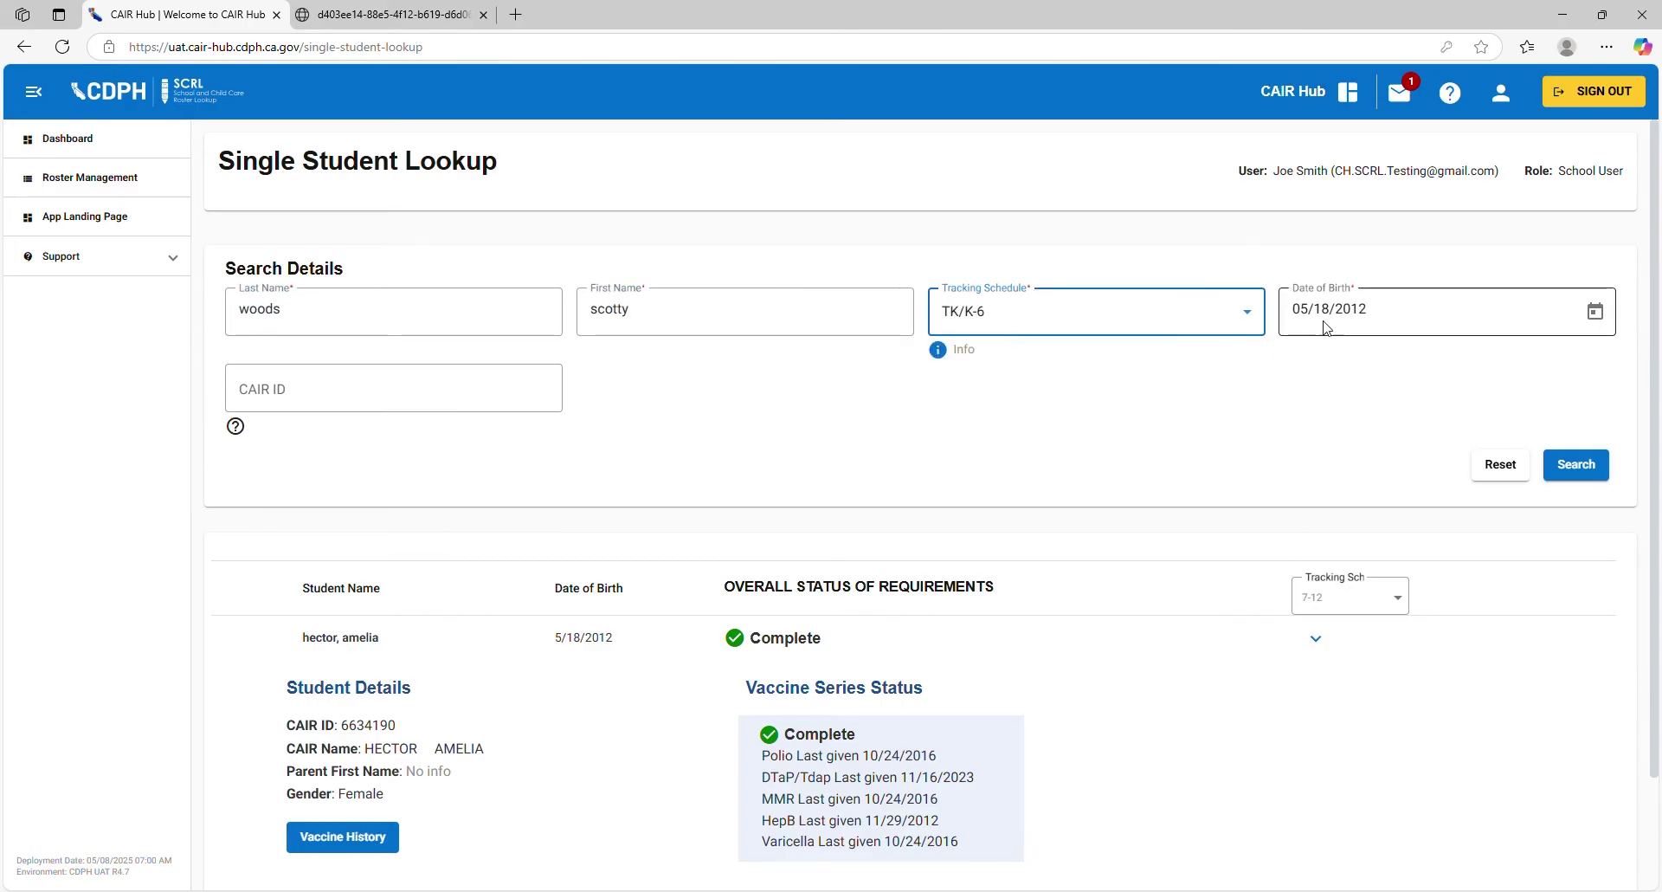
triple_click(1382, 311)
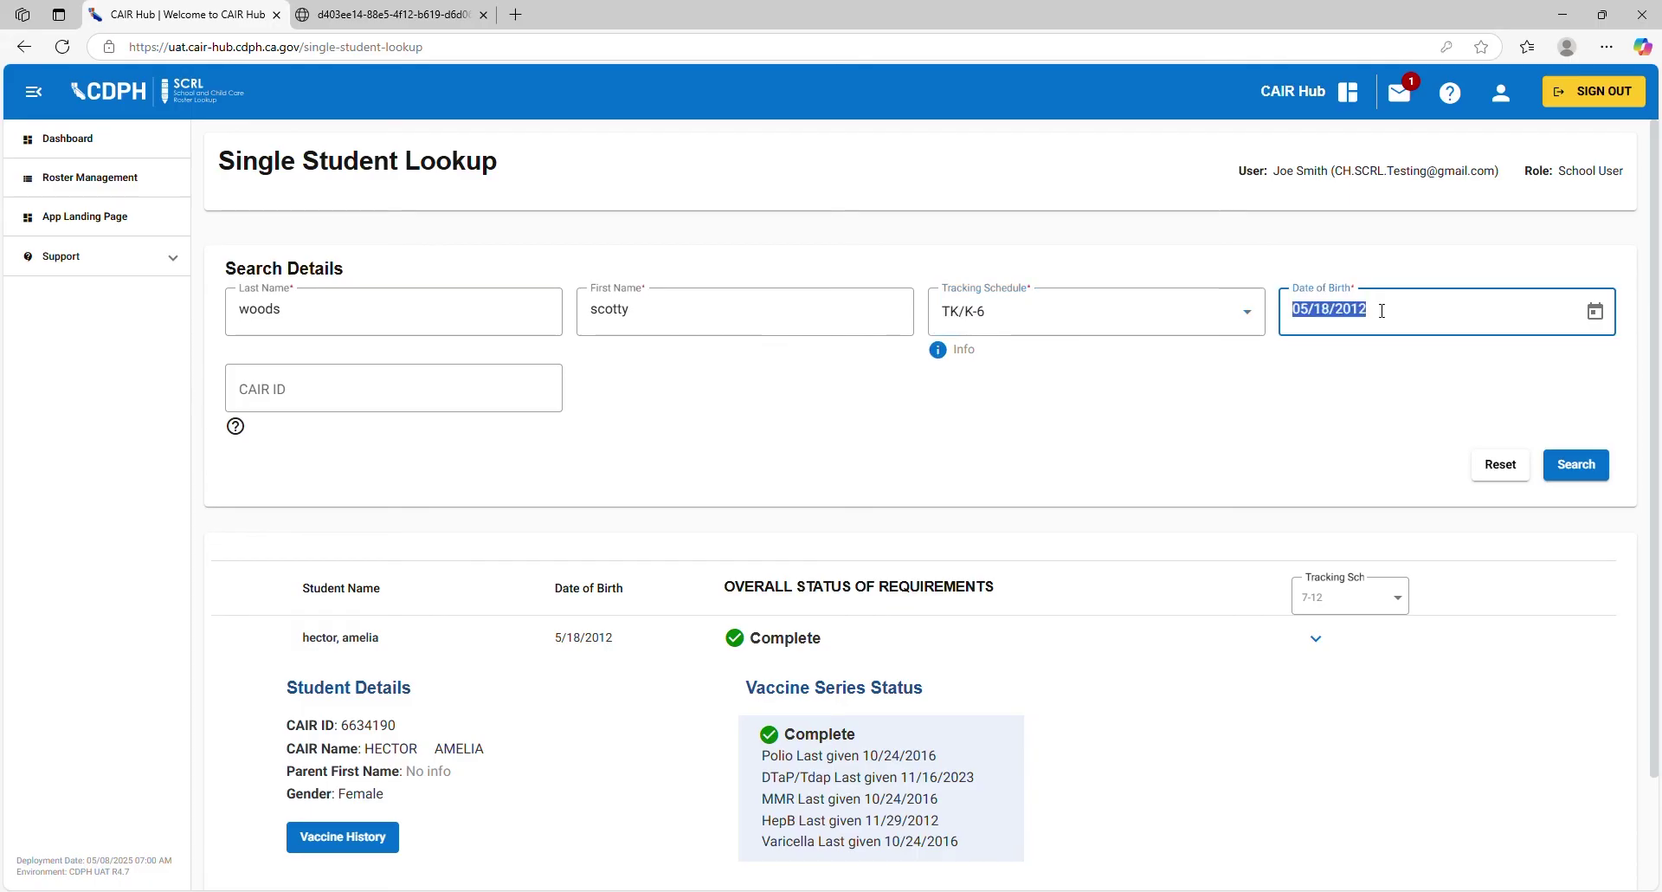
left_click(1577, 464)
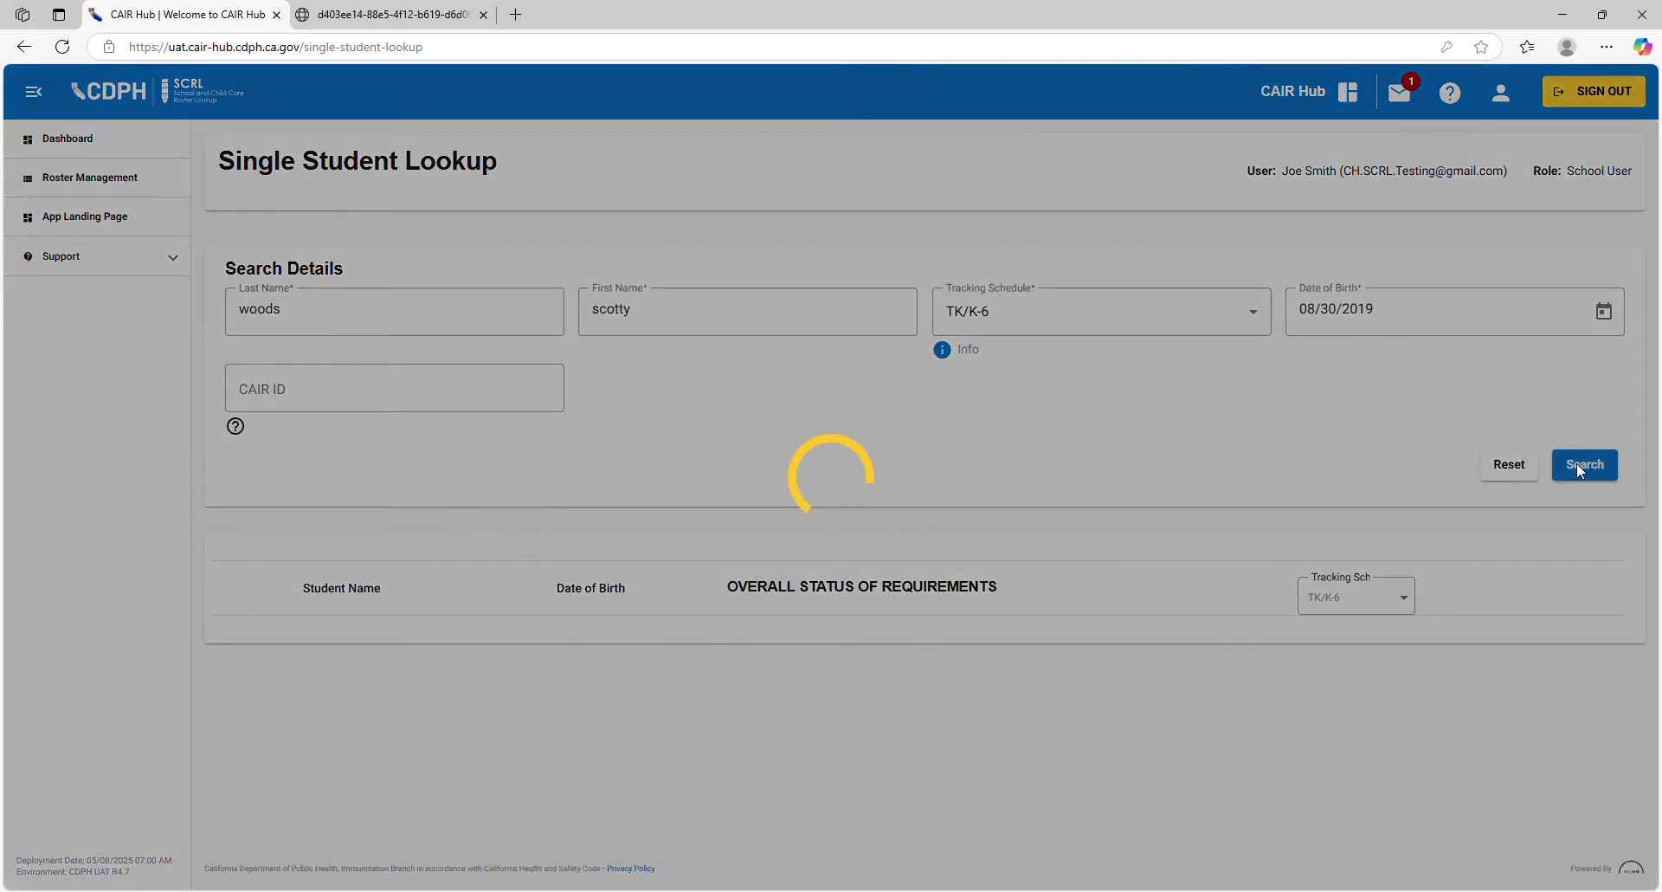
Step: Open the Overdue TK/K-6 student's Vaccine History showing missing Polio, DTaP/Tdap, MMR and Varicella doses
scroll(675, 457, "down", 2)
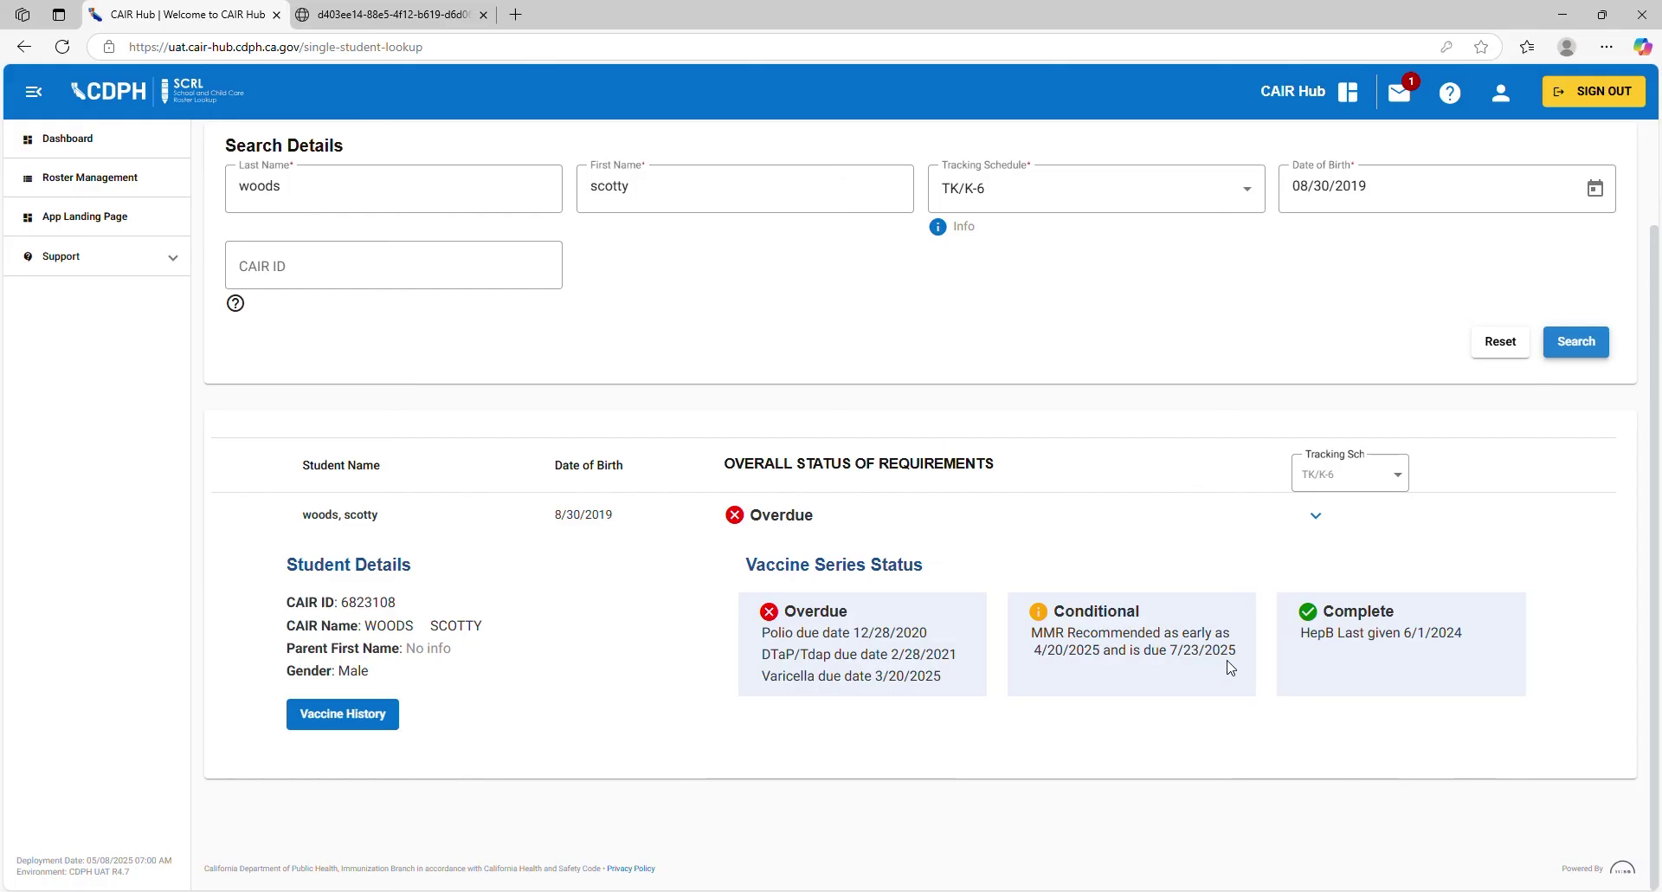
left_click(387, 715)
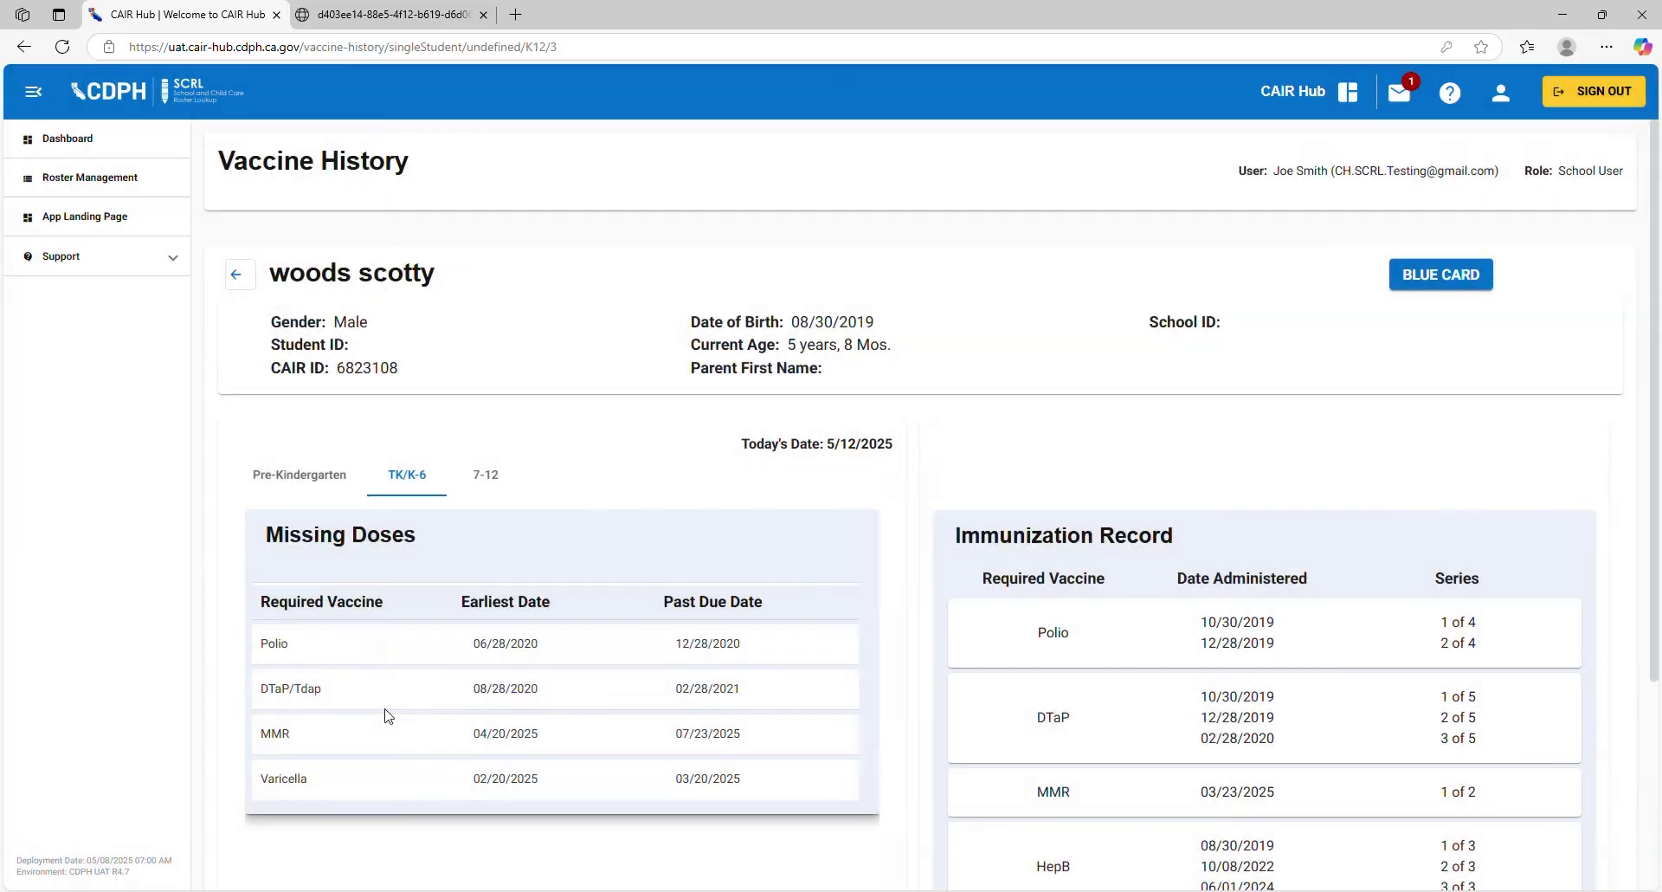
Step: Open the Help & Information page and scroll to its Notice of Immunizations Needed links
scroll(870, 656, "down", 2)
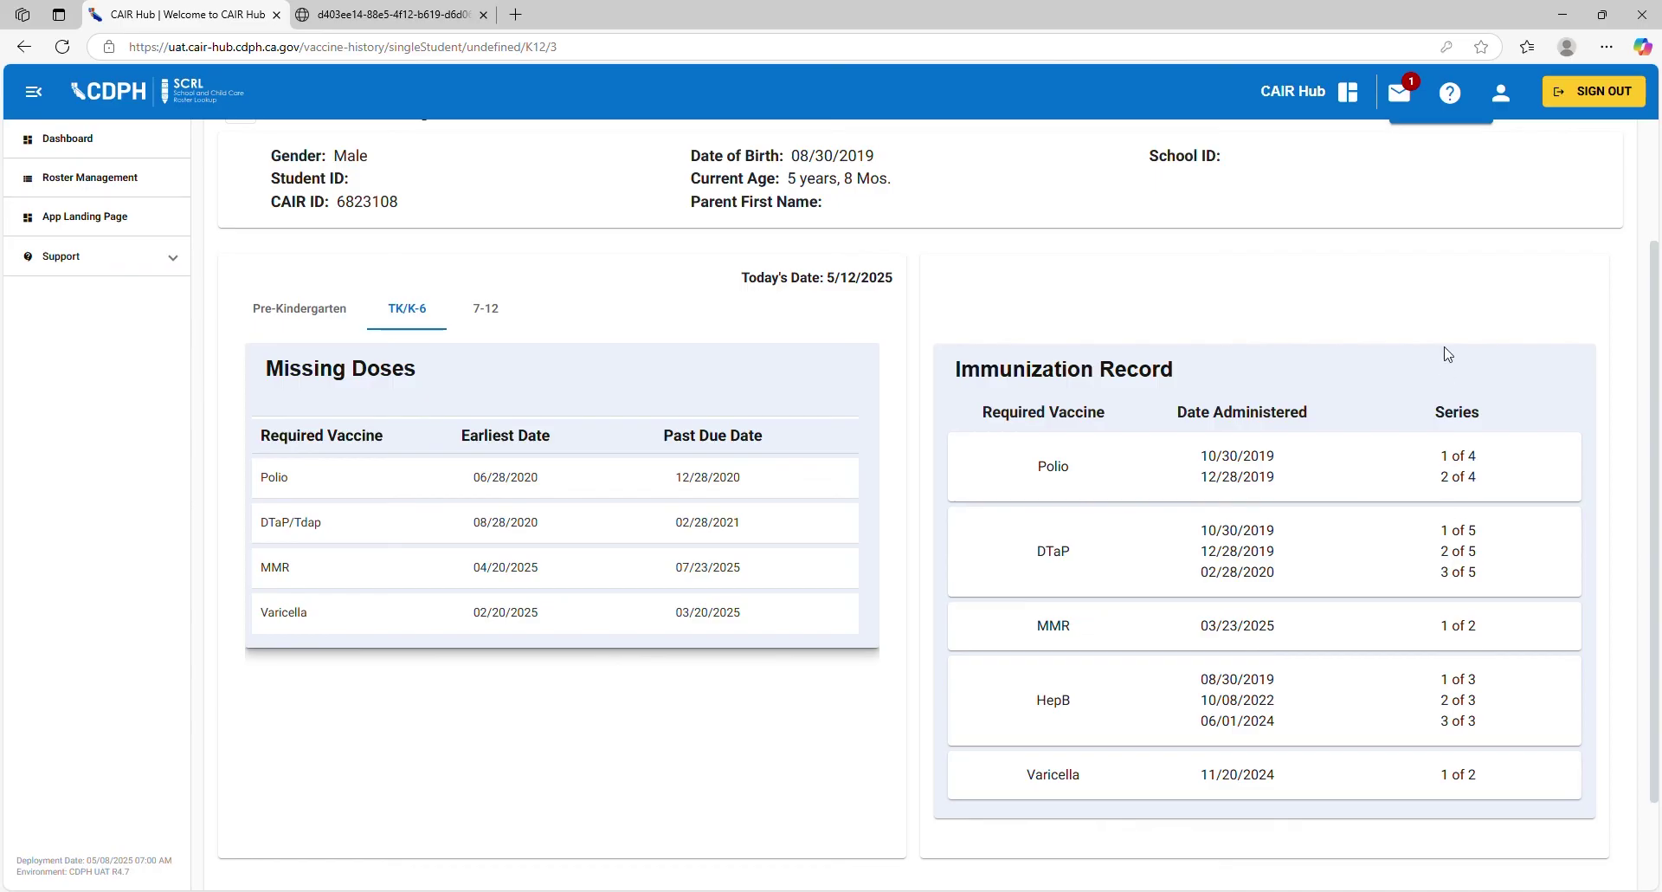
left_click(1450, 93)
scroll(894, 312, "down", 2)
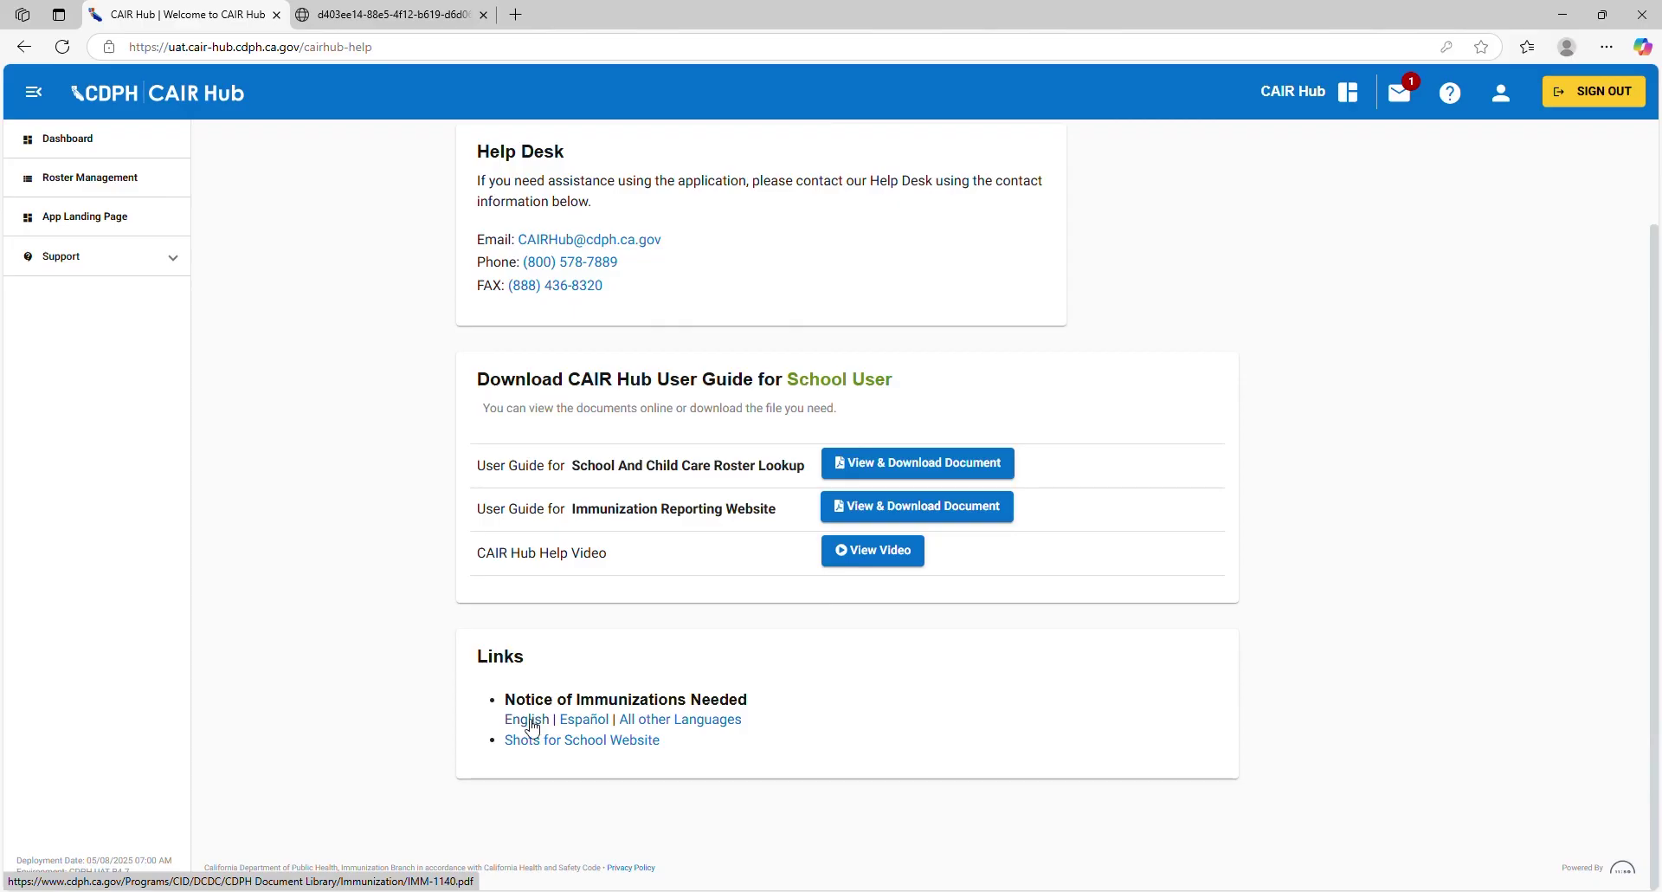
Step: Open the English IMM-1140 notice and tick Polio #3, DTaP #4 and Varicella #2 as missing
left_click(536, 724)
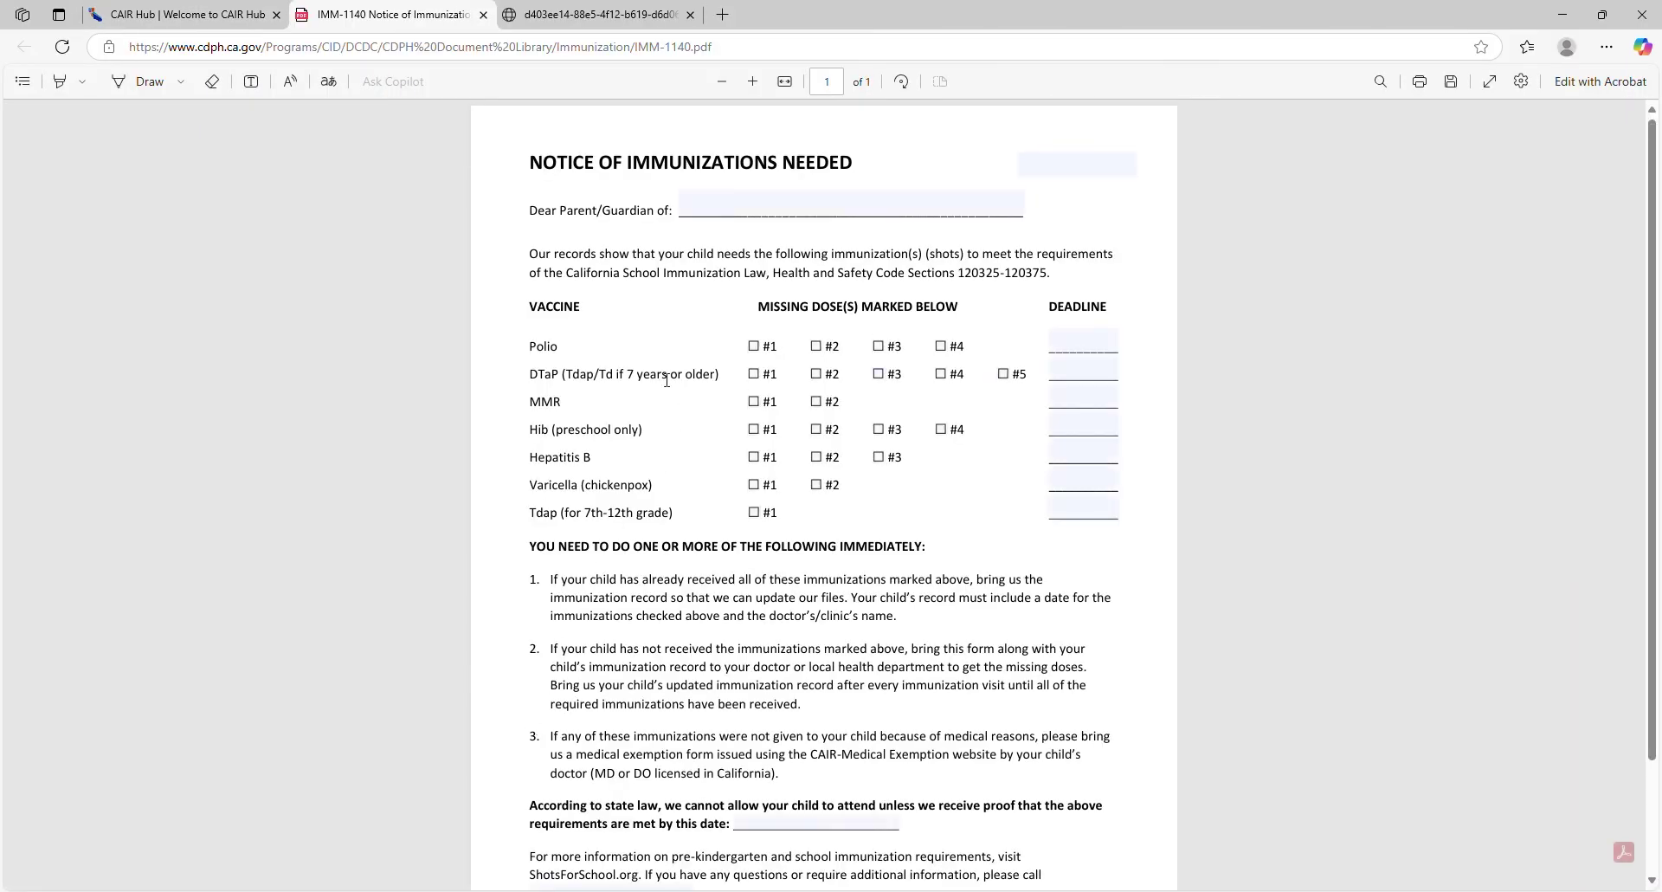
left_click(880, 347)
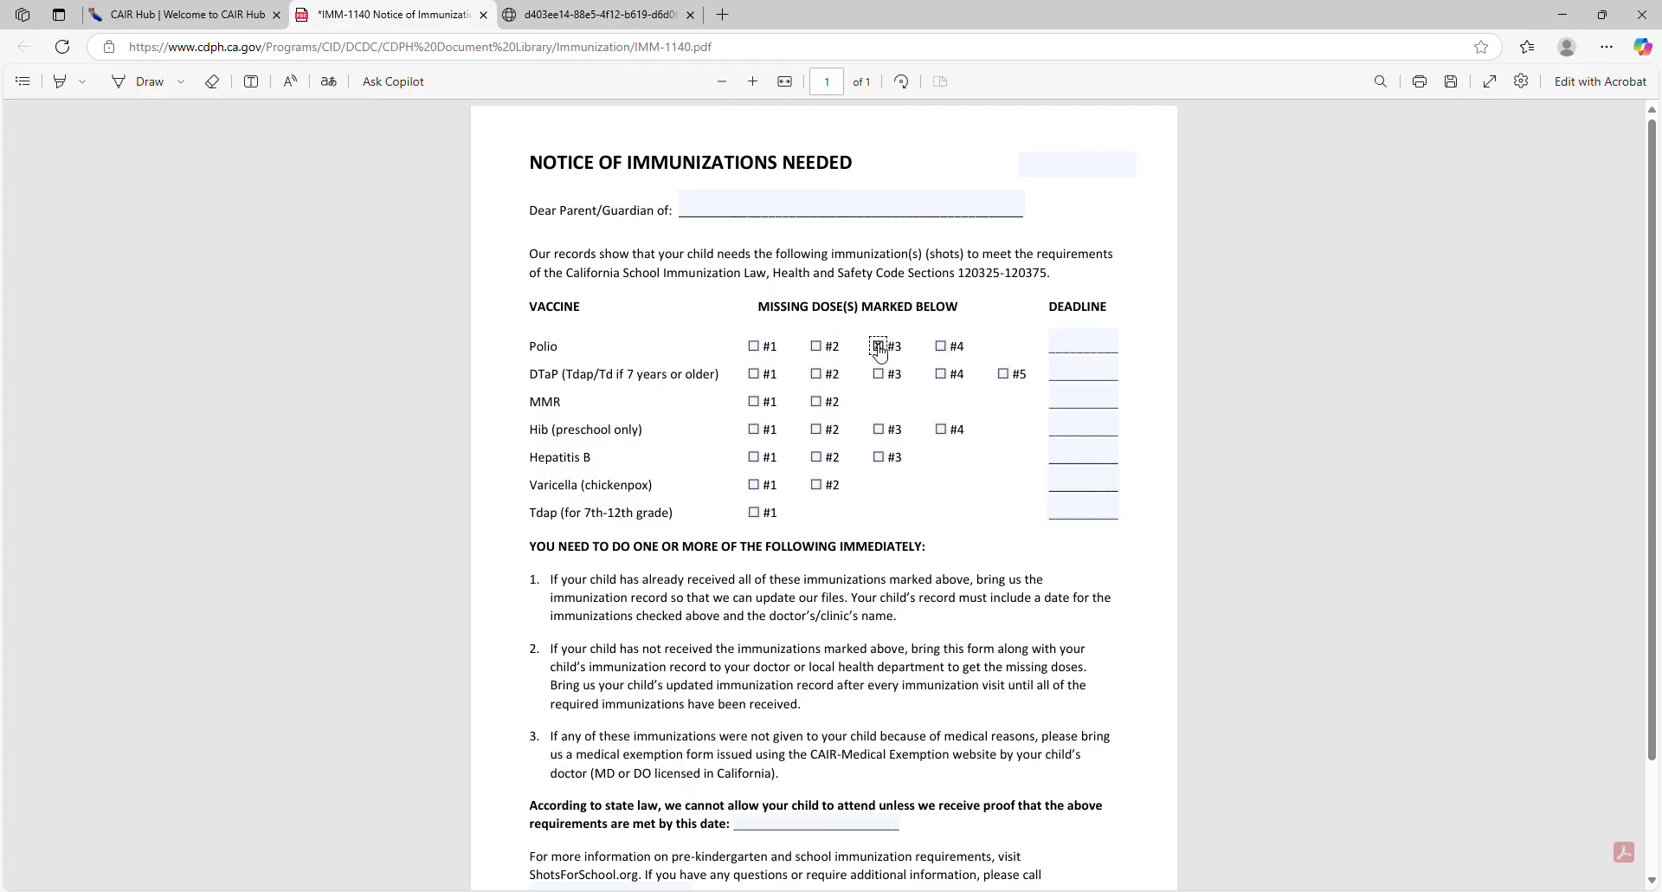
left_click(941, 374)
left_click(816, 484)
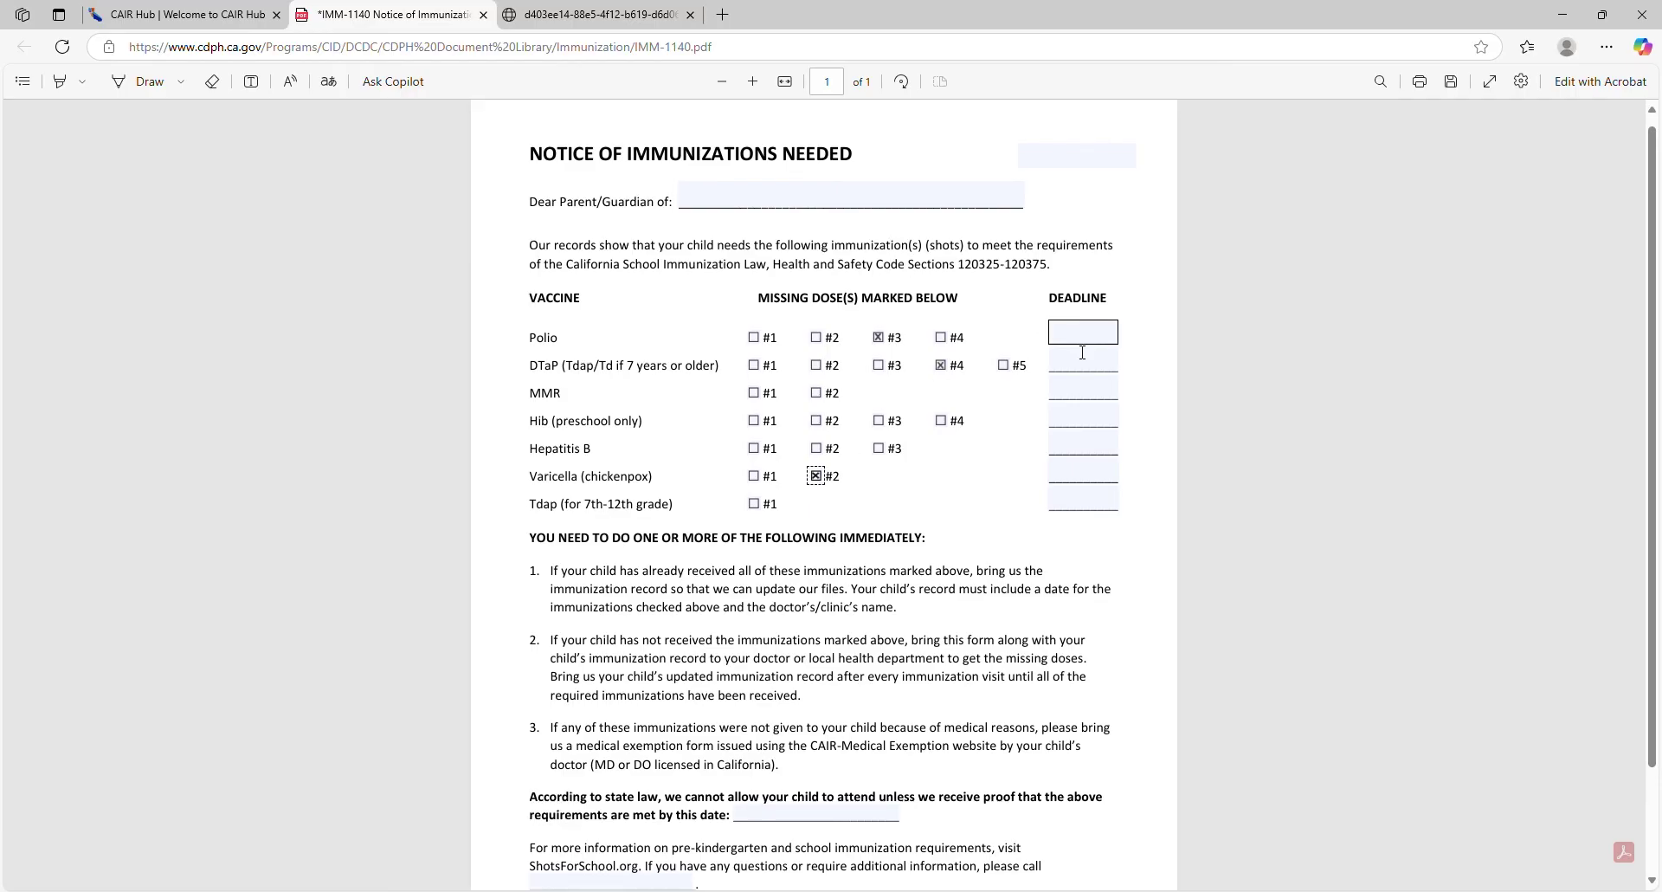
Step: Review the filled notice, briefly selecting the MMR label, then return to the CAIR Hub help page
scroll(1039, 485, "down", 3)
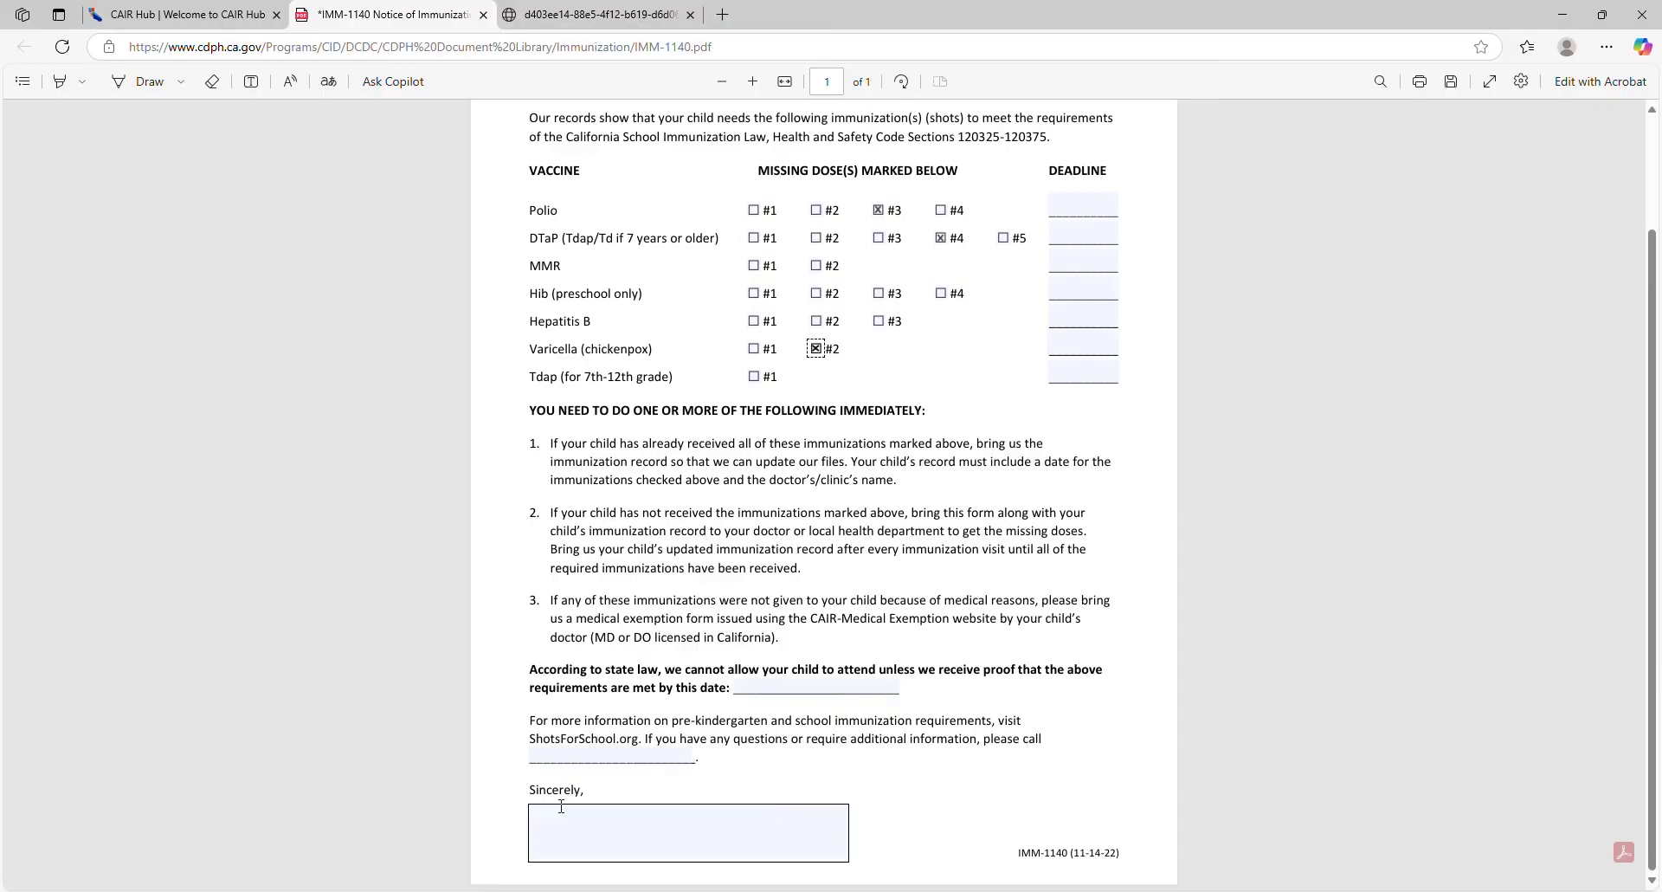
scroll(539, 649, "up", 3)
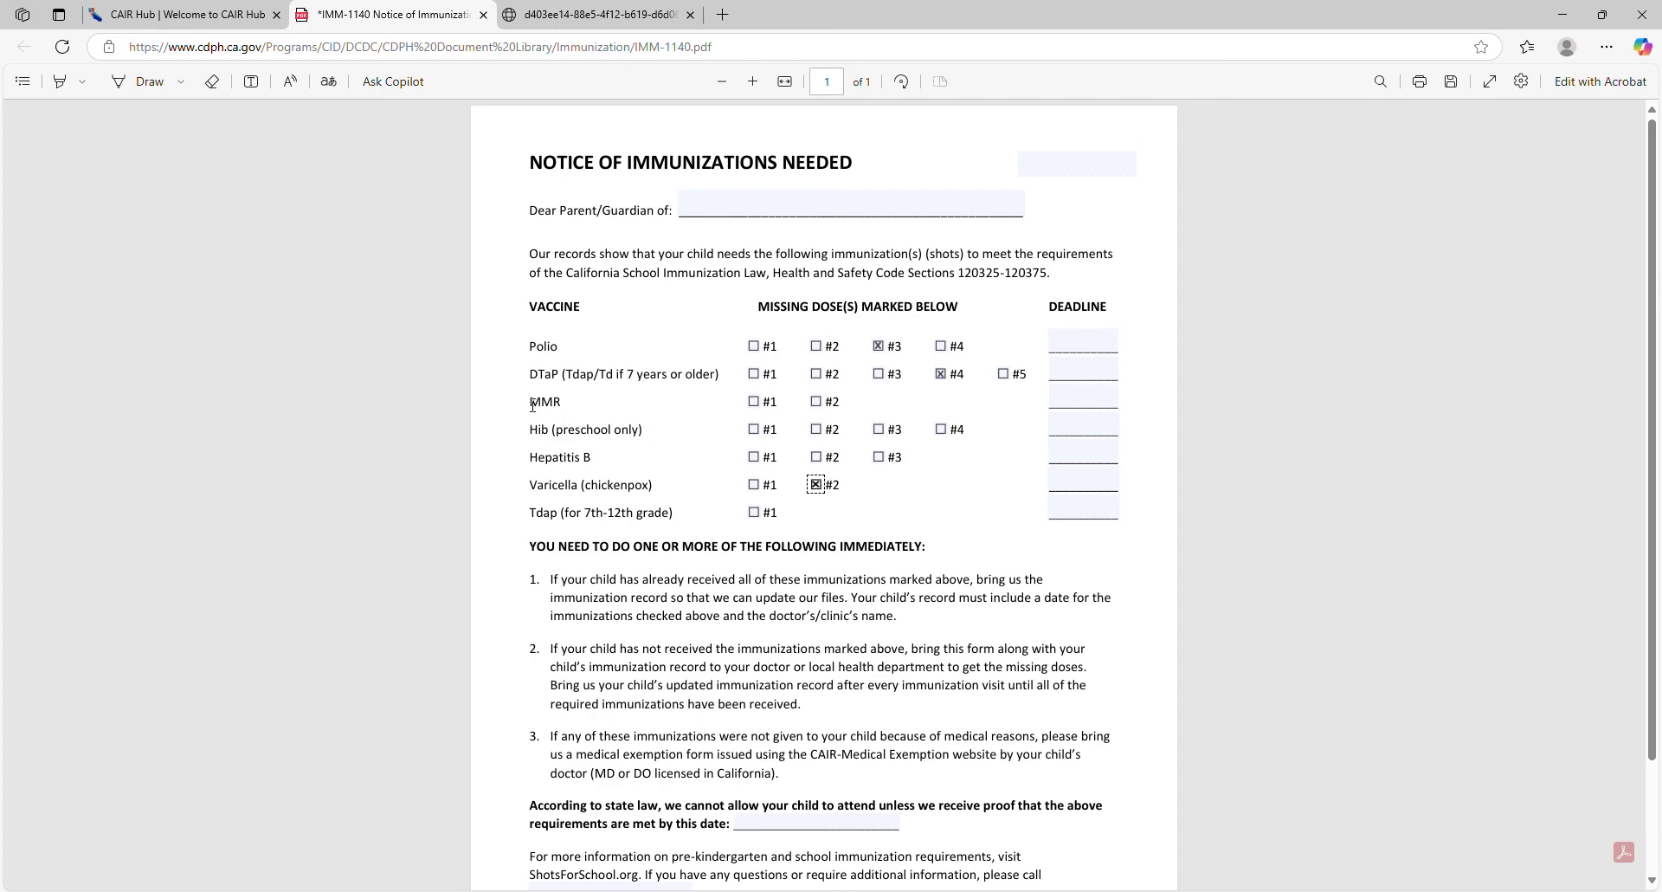
left_click_drag(531, 404, 566, 404)
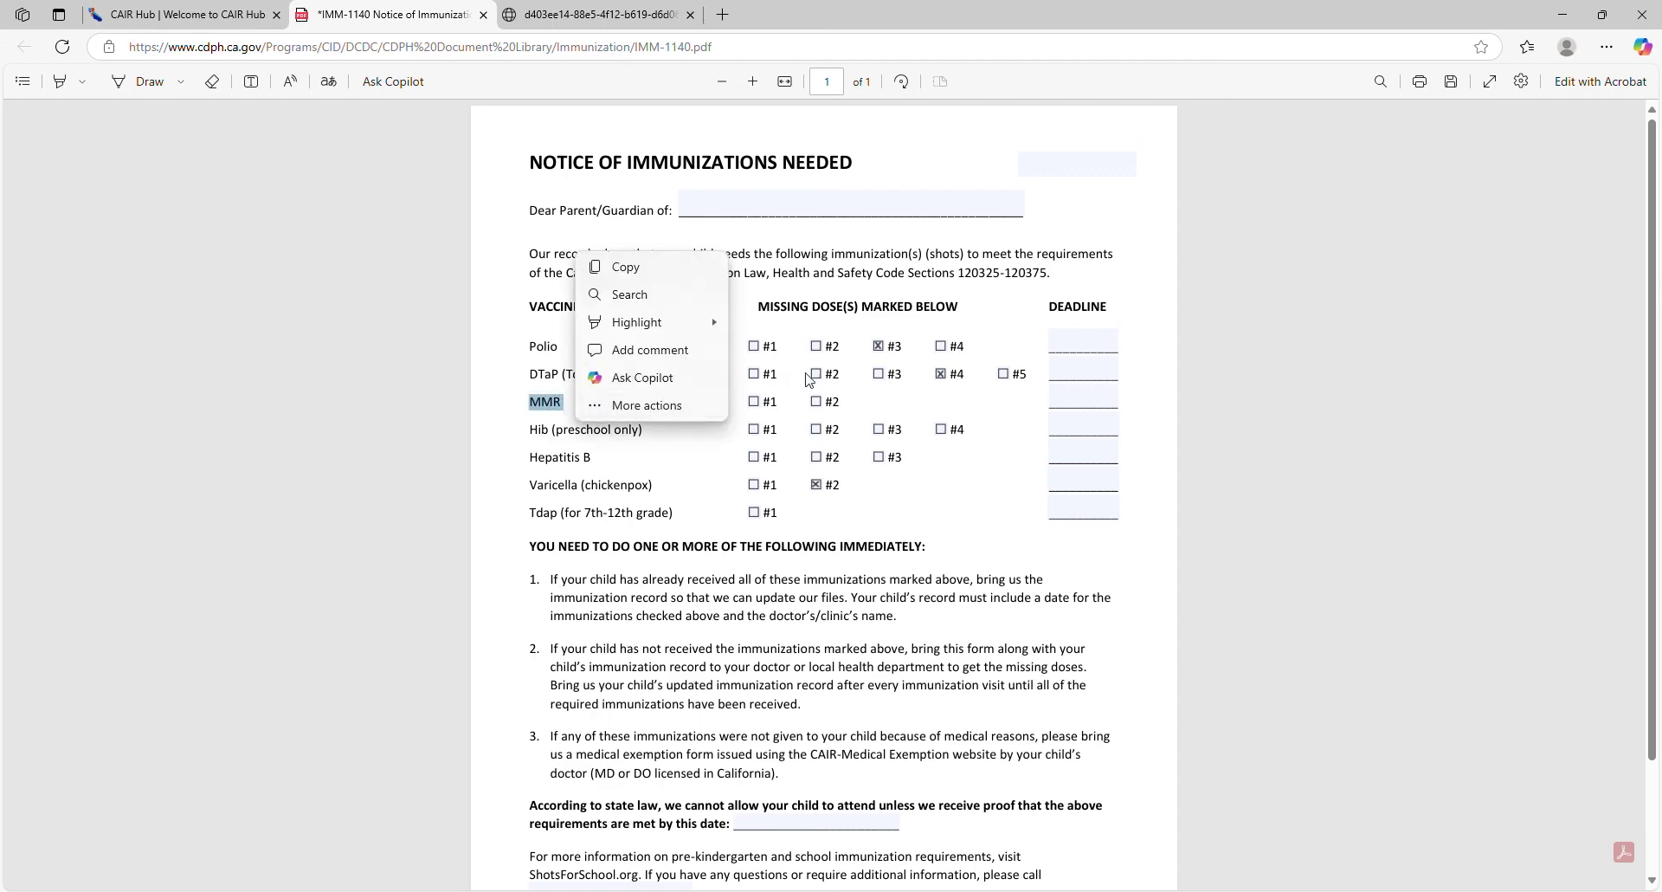
left_click(866, 406)
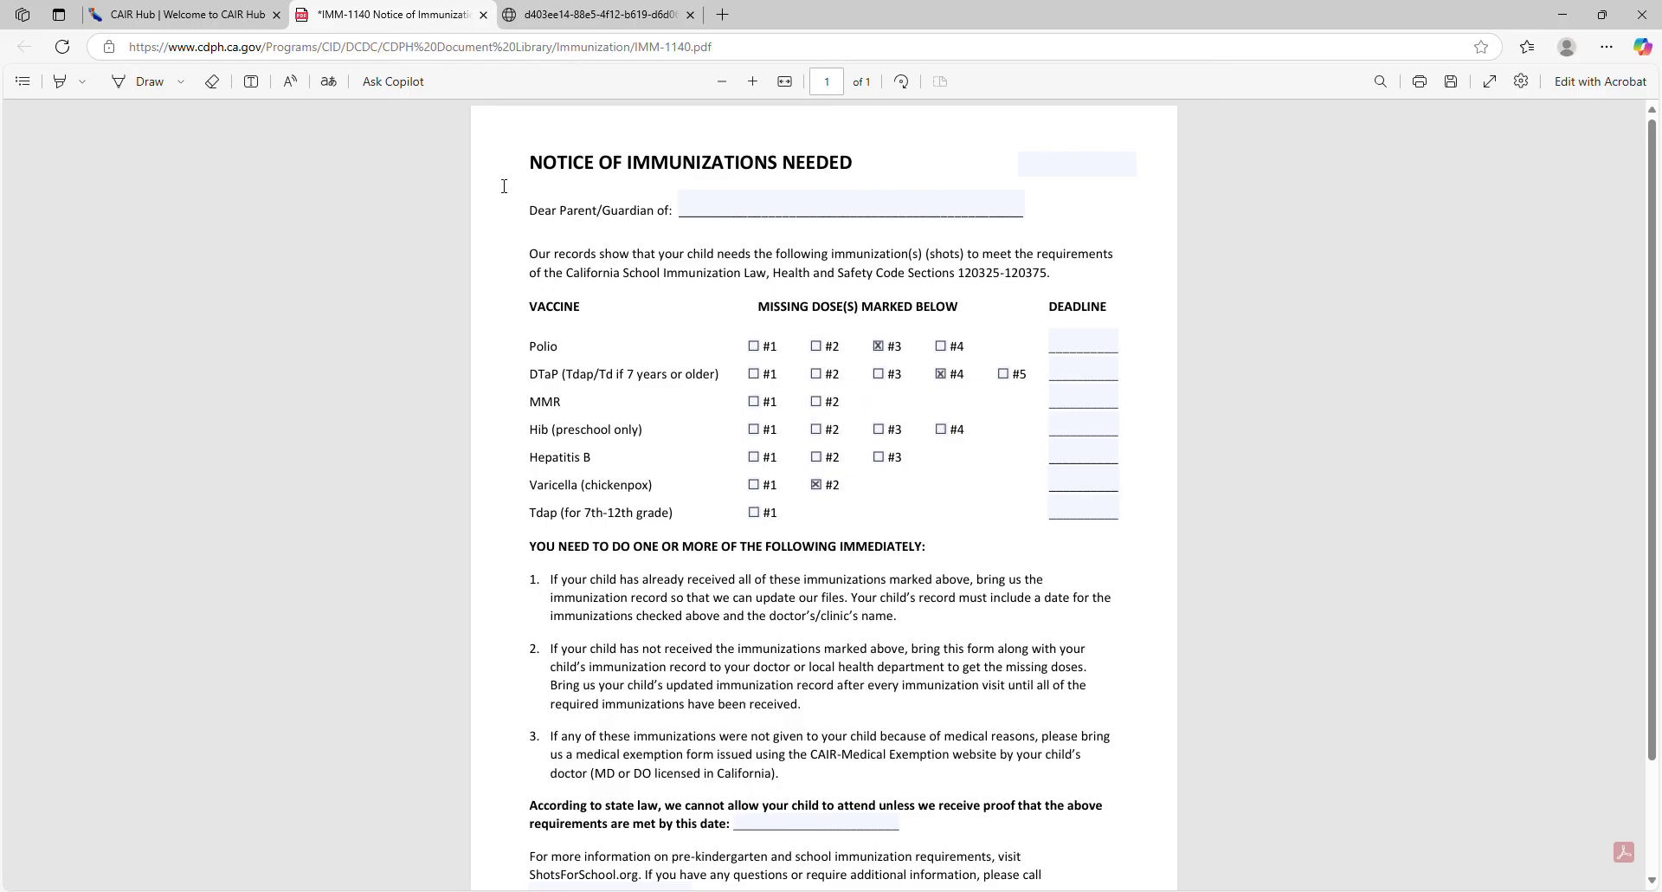
left_click(181, 15)
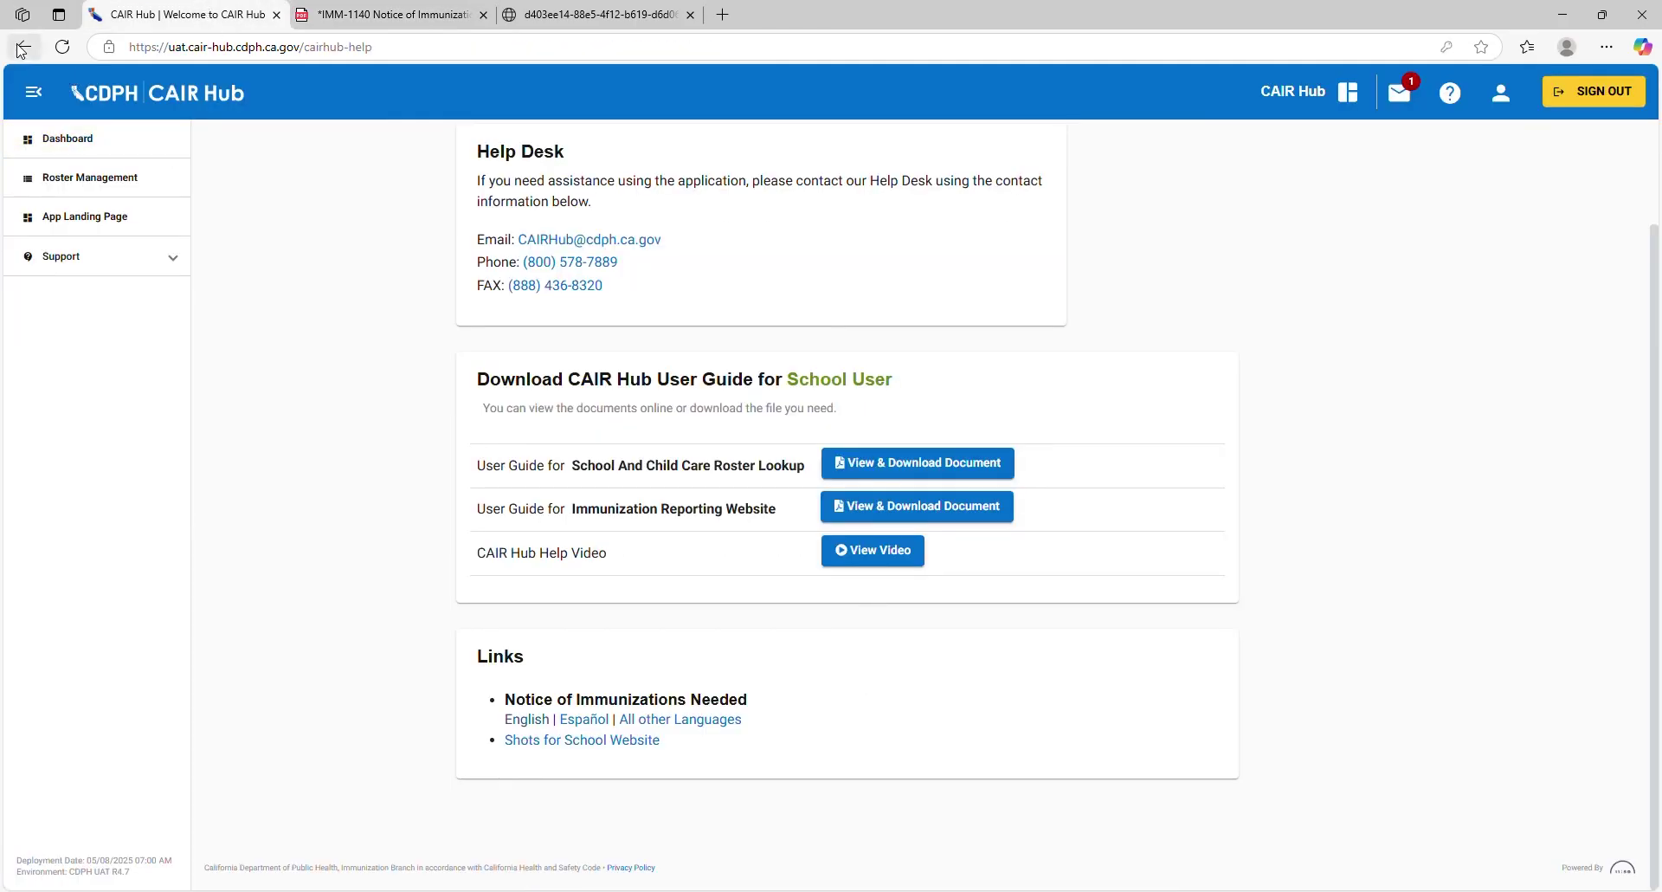
Step: Step back six pages in browser history to the Roster Management page
left_click(21, 48)
left_click(20, 48)
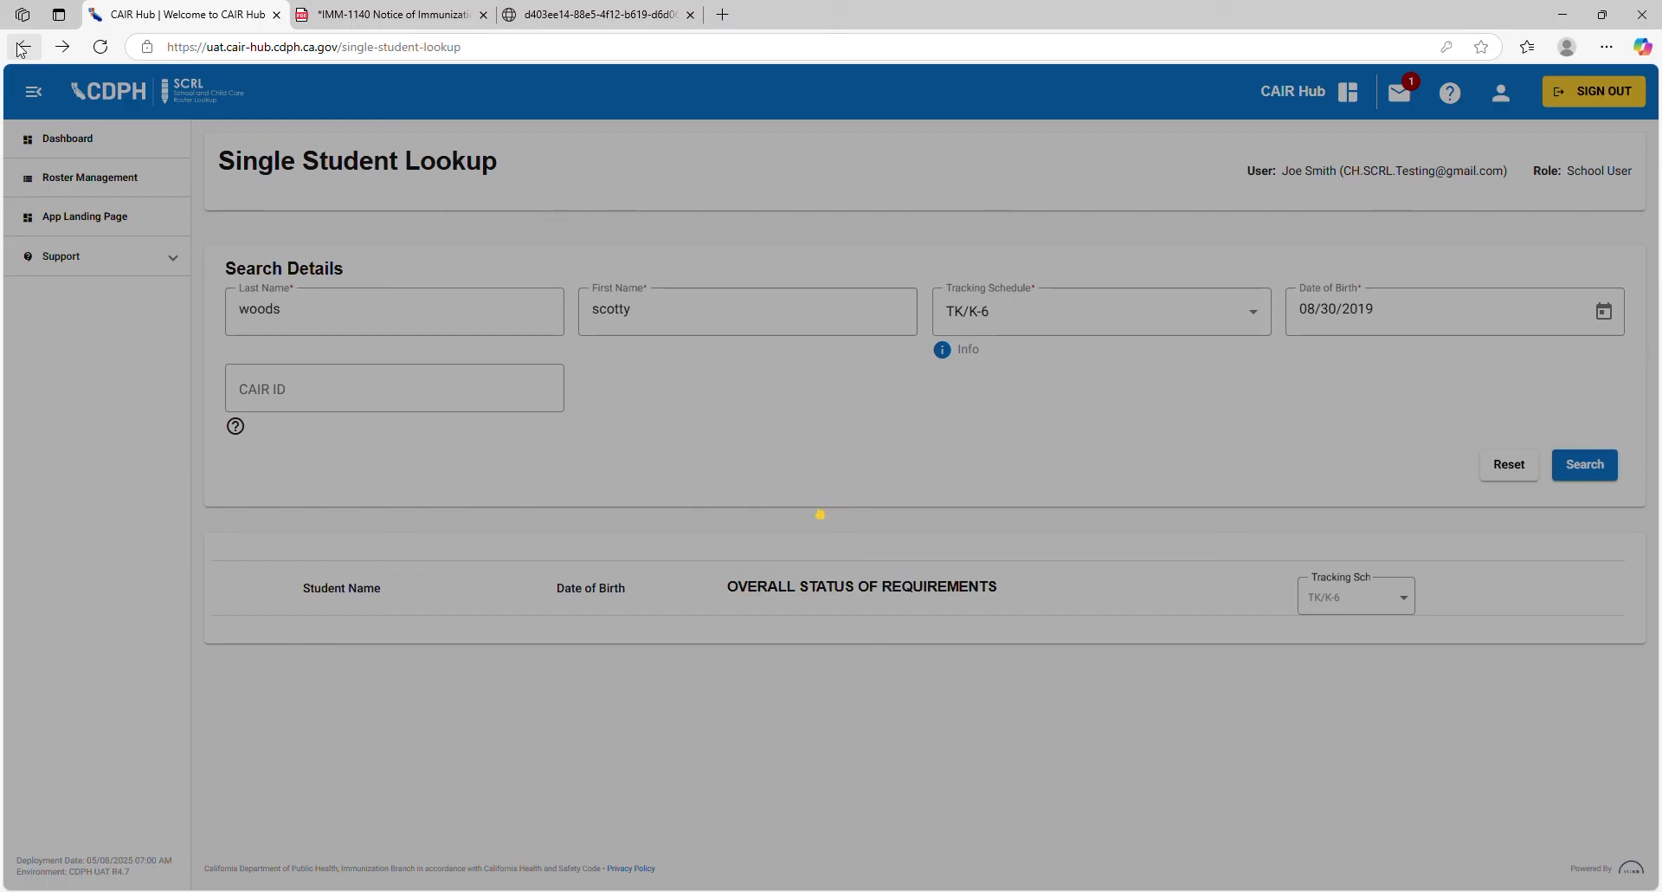
left_click(21, 47)
left_click(20, 48)
left_click(21, 47)
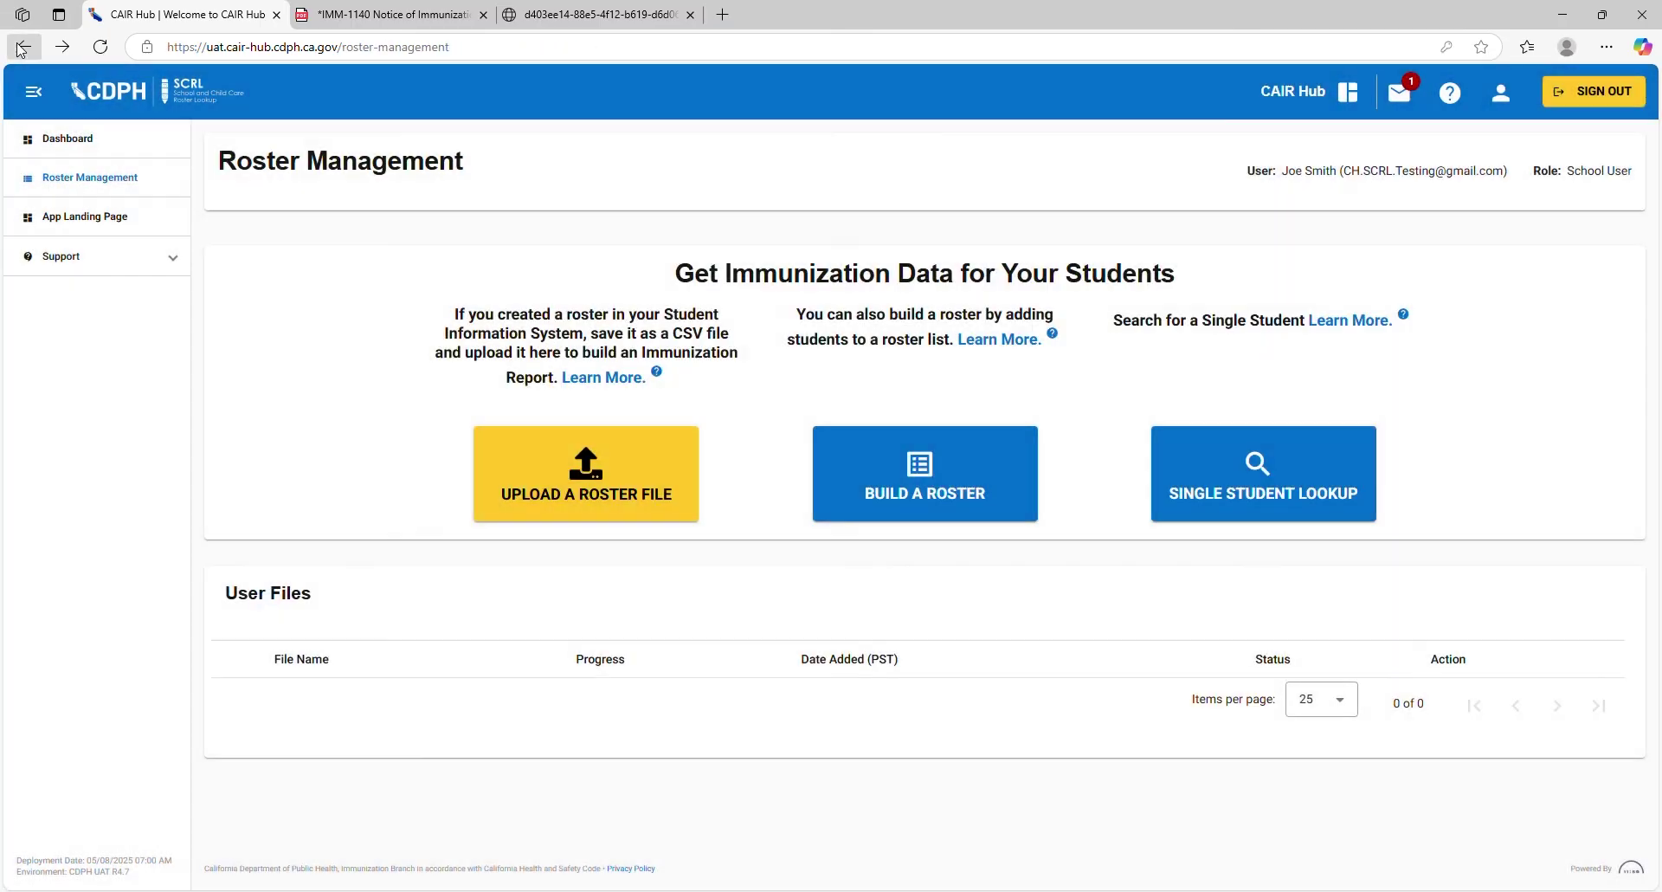
left_click(20, 48)
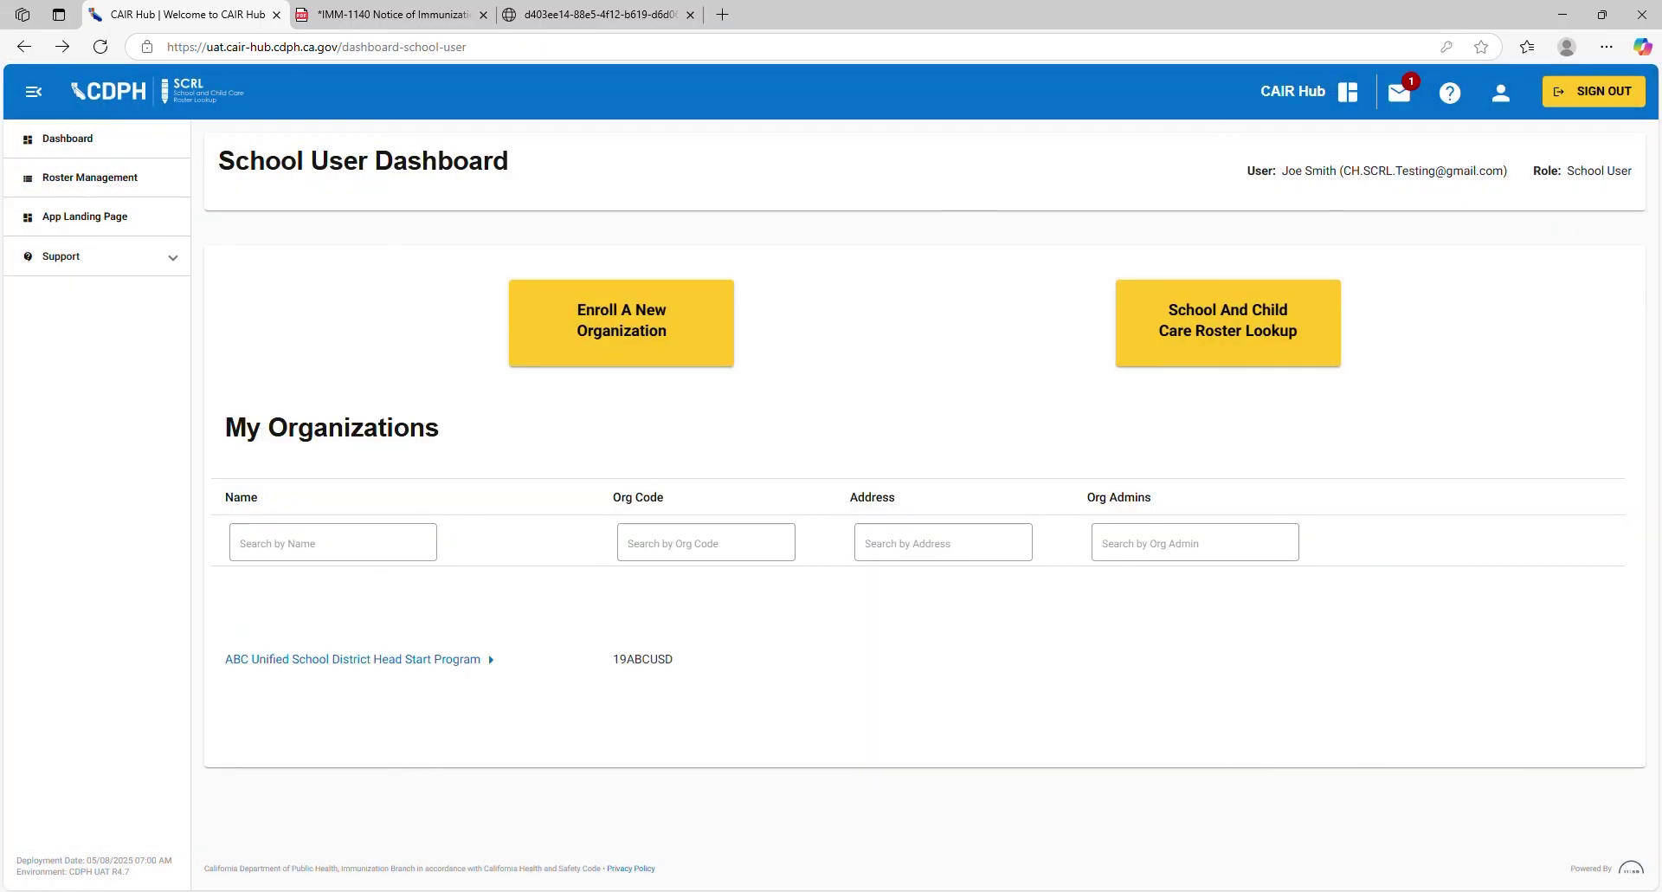